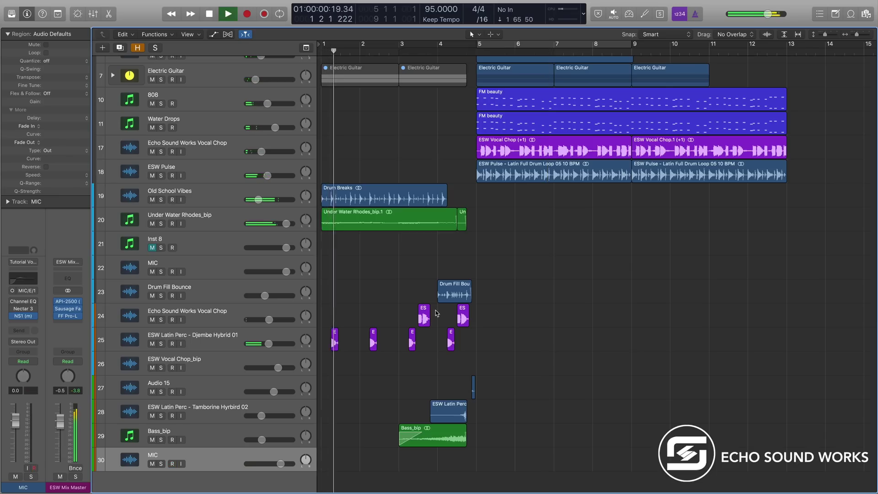
Set the MIC track's volume, record-enable it, and scroll up to the FM beauty regions.
click(269, 440)
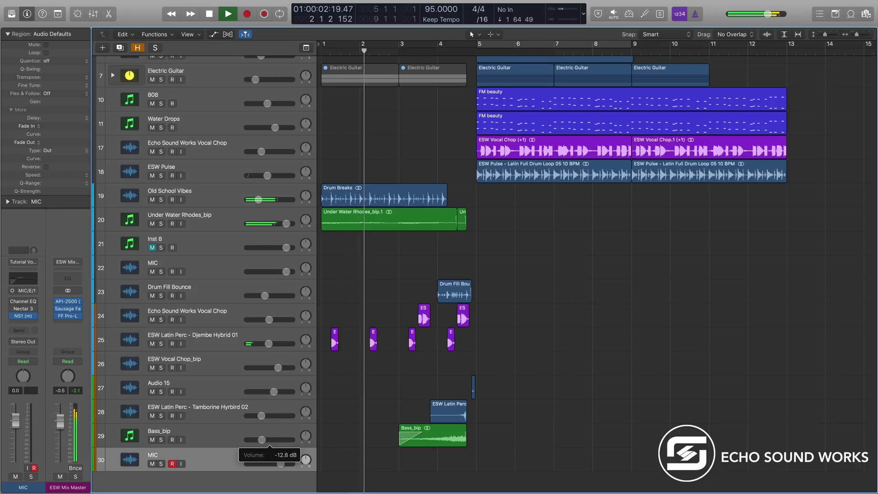
click(172, 464)
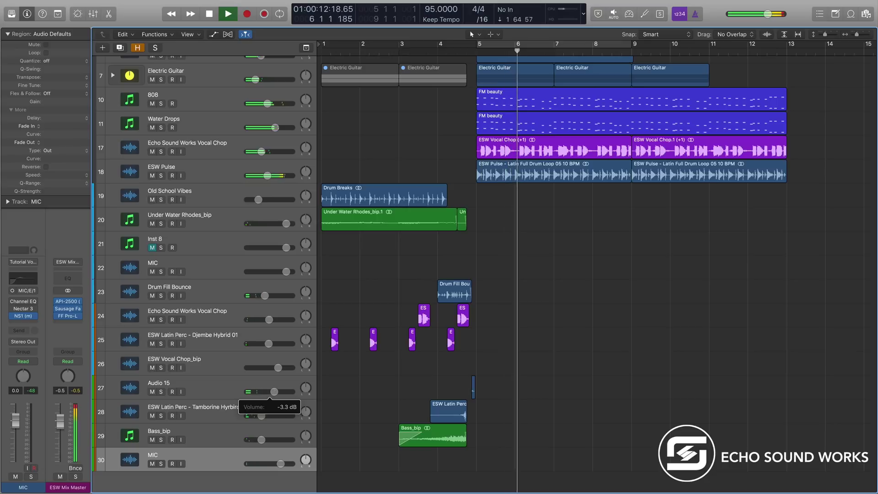
scroll(482, 345, up, 3)
scroll(482, 346, up, 5)
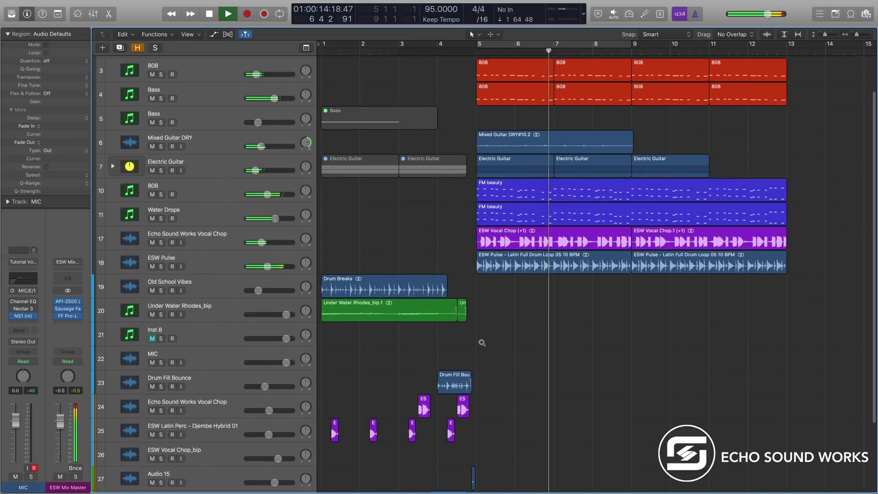
scroll(485, 343, up, 3)
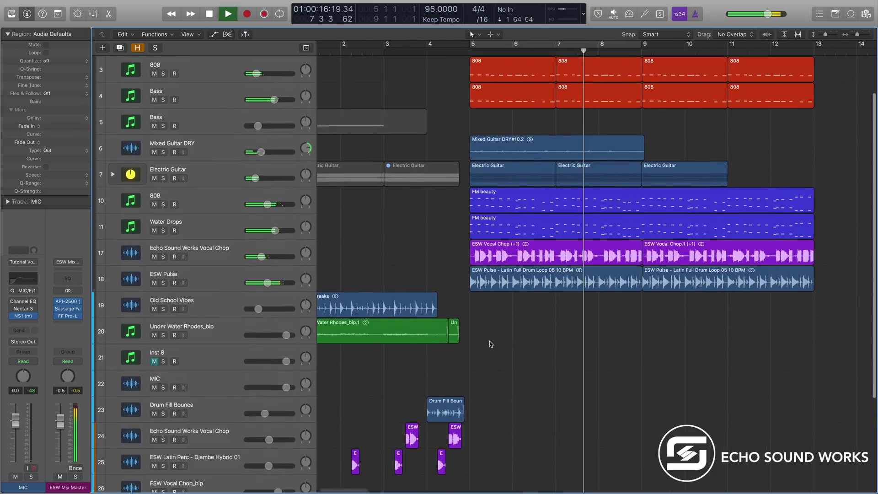
scroll(490, 346, up, 2)
scroll(492, 346, up, 4)
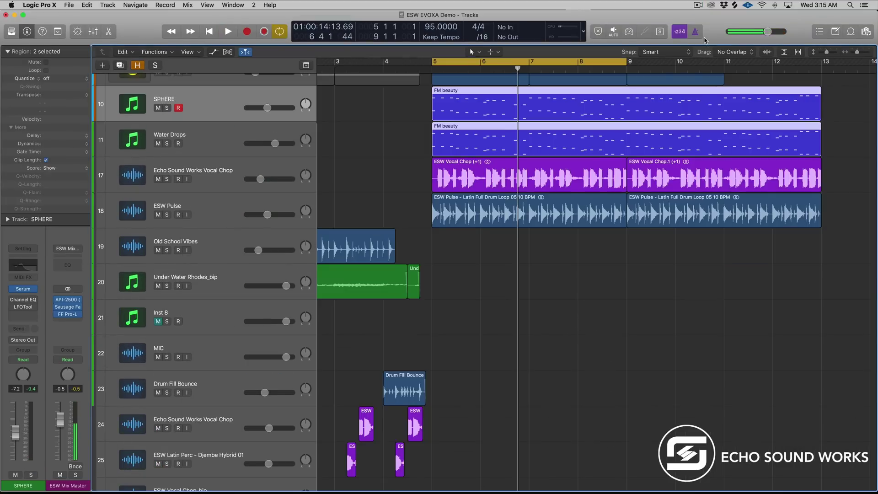
Select both FM beauty regions, solo them, and play a brief audition from bar 5.
scroll(405, 103, right, 2)
drag(405, 103, 455, 134)
key(ctrl+s)
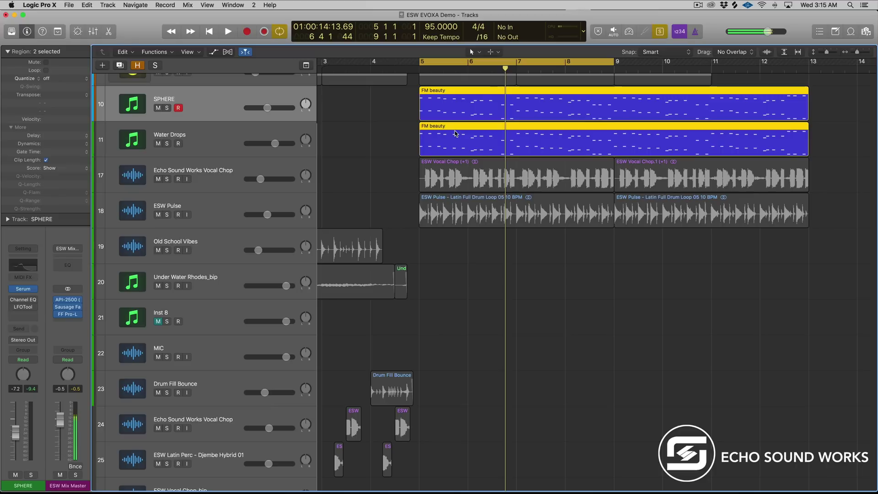
key(space)
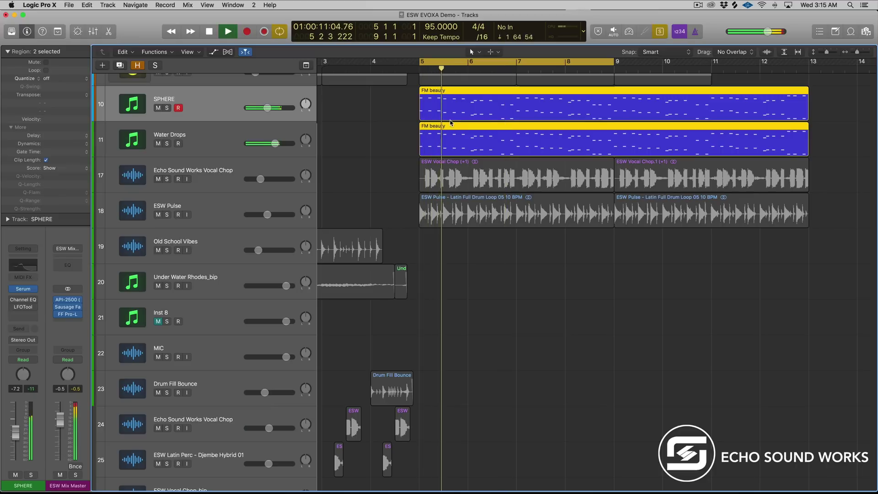
key(space)
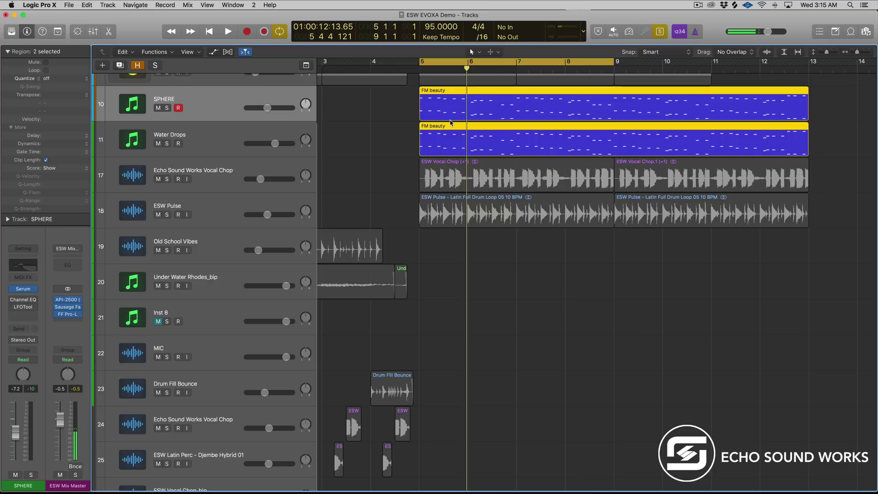
Open the FM beauty region in the Piano Roll and zoom out to see more notes.
double_click(450, 122)
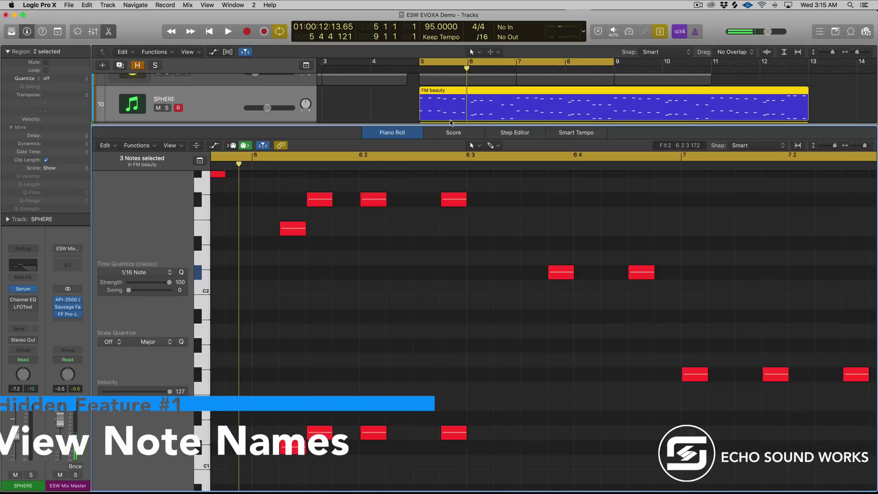
key(z)
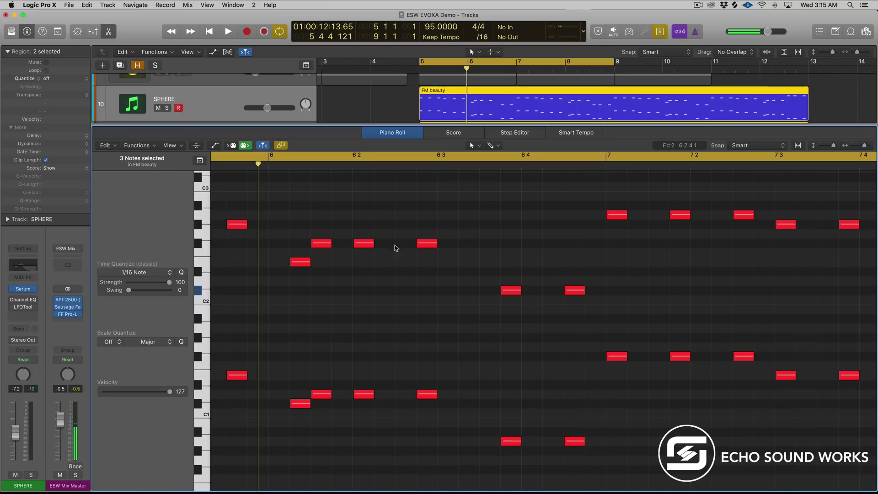
Turn on Note Labels in the Piano Roll View menu and zoom in to read them.
click(172, 145)
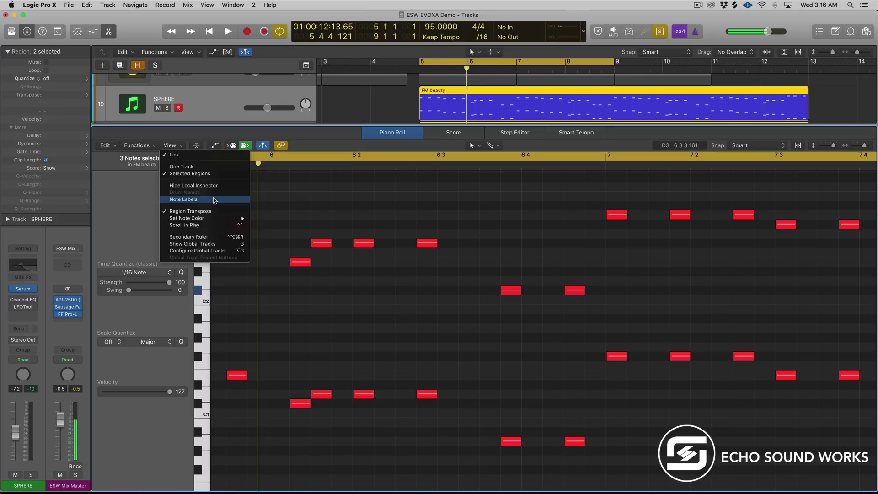
click(383, 236)
key(z)
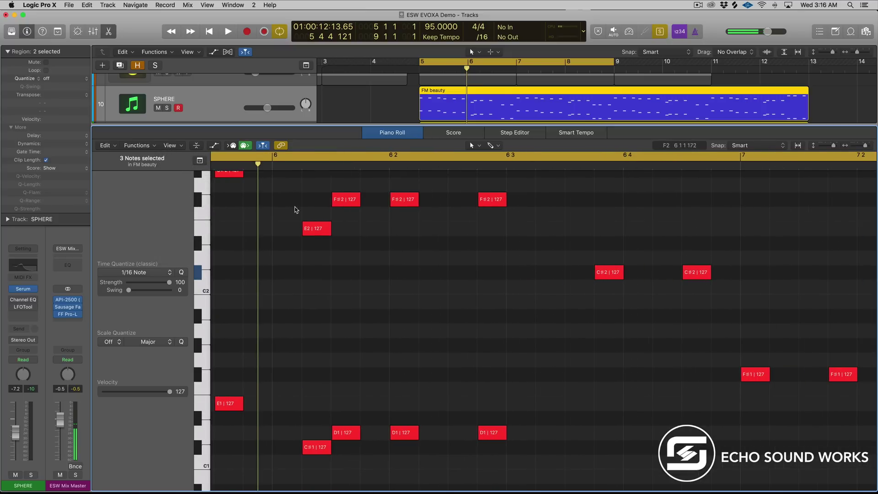
scroll(398, 249, up, 3)
scroll(397, 249, left, 3)
scroll(365, 251, left, 10)
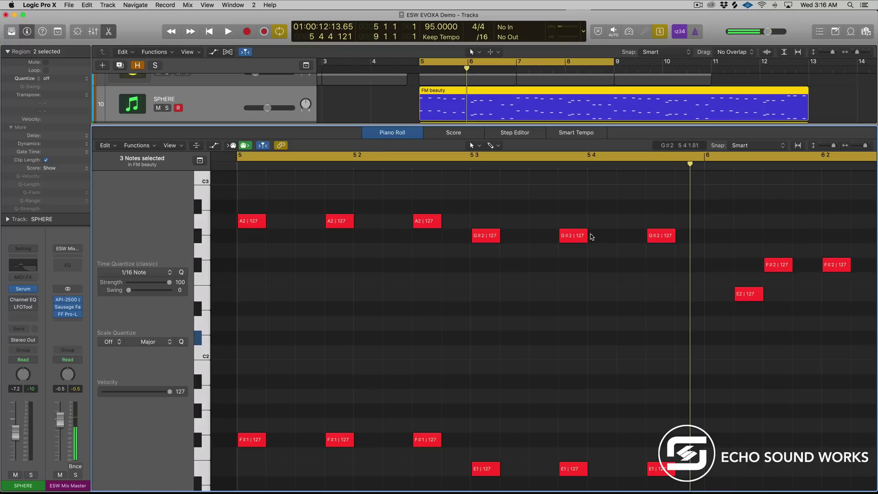
Copy the third A2 note later above G♯2, then delete the two extra A2 notes.
mouse_move(431, 223)
drag(430, 223, 493, 223)
shift+click(581, 221)
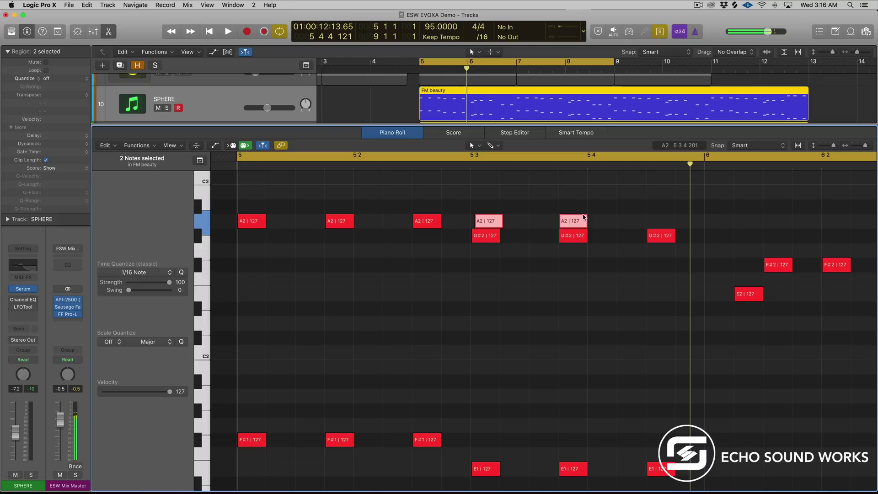
key(Delete)
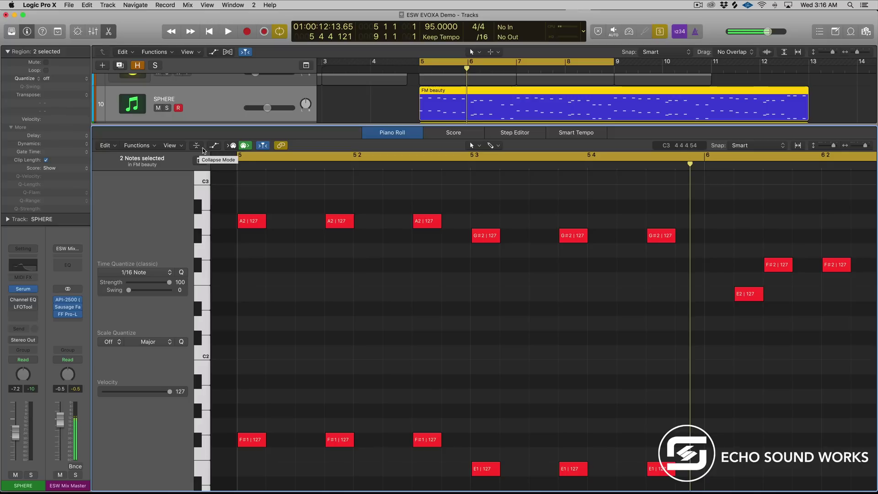
Zoom out to show the whole FM beauty region, then zoom back in around the playhead.
key(super+Left)
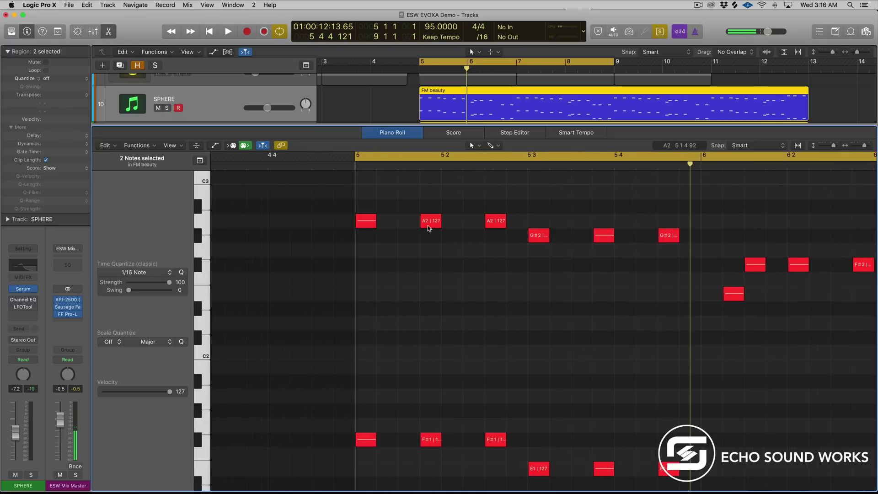
key(super+Up)
key(super+Left)
key(super+Left)
key(super+Right)
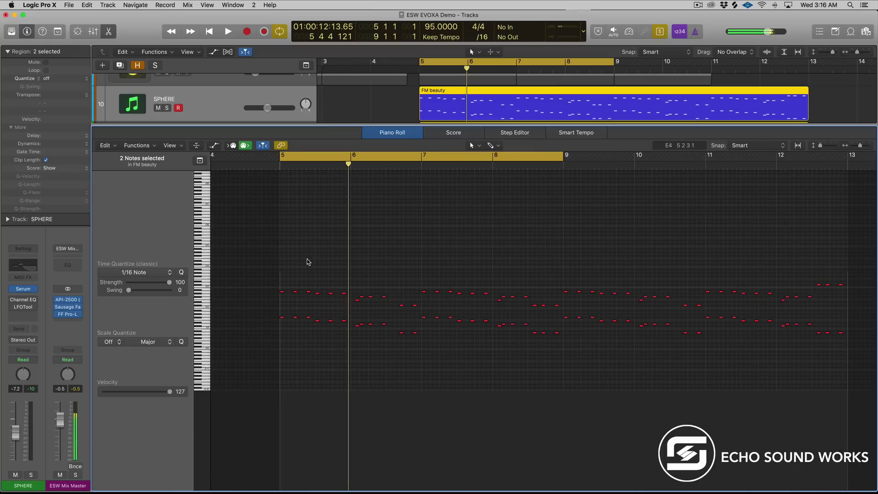
key(super+Down)
key(super+Right)
key(super+Right)
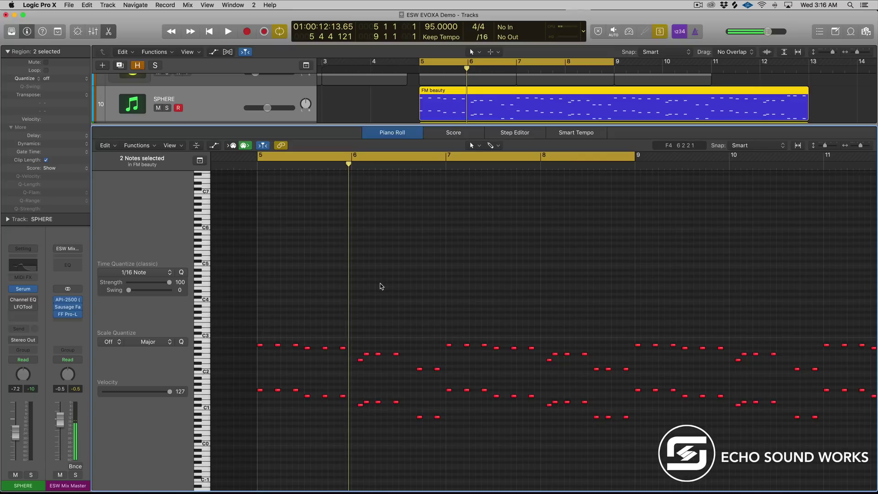
Turn on Collapse Mode so only used pitches show, then scroll through the notes.
click(196, 145)
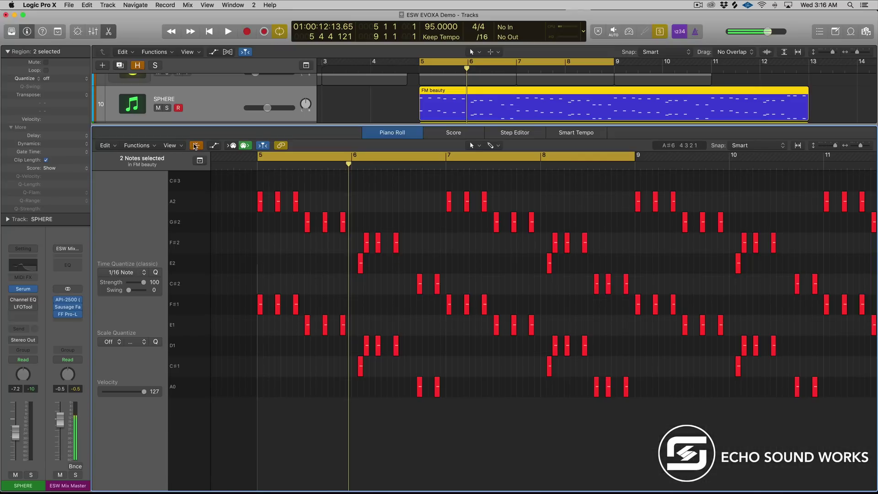
click(198, 145)
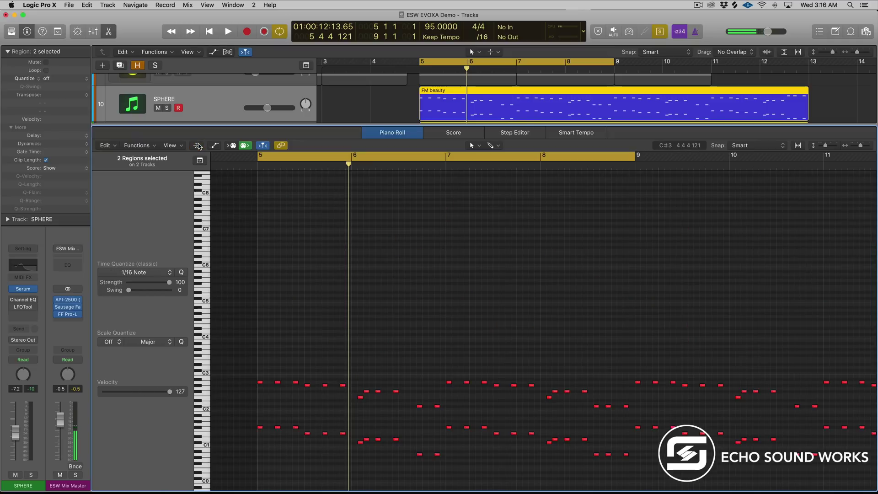
click(198, 146)
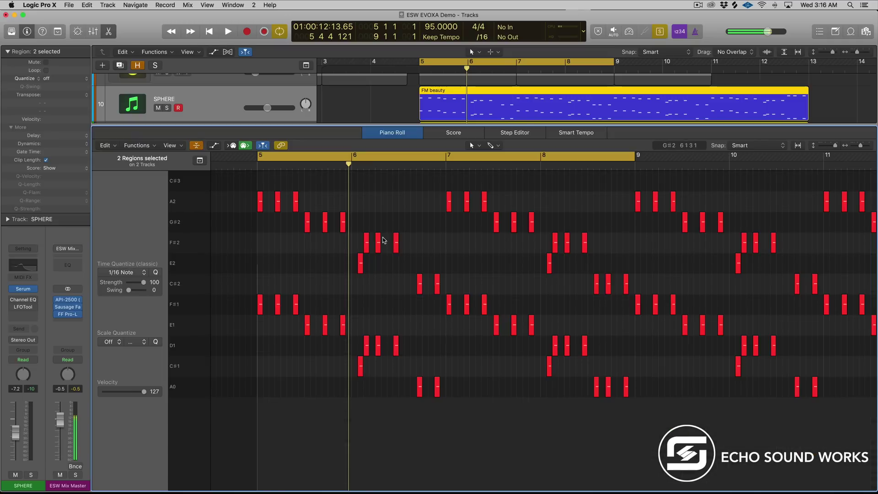
scroll(415, 247, up, 6)
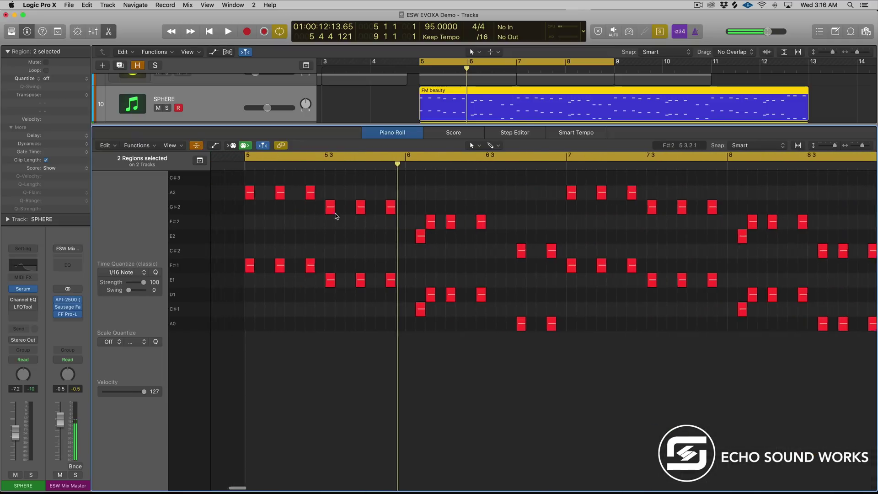
scroll(332, 213, right, 15)
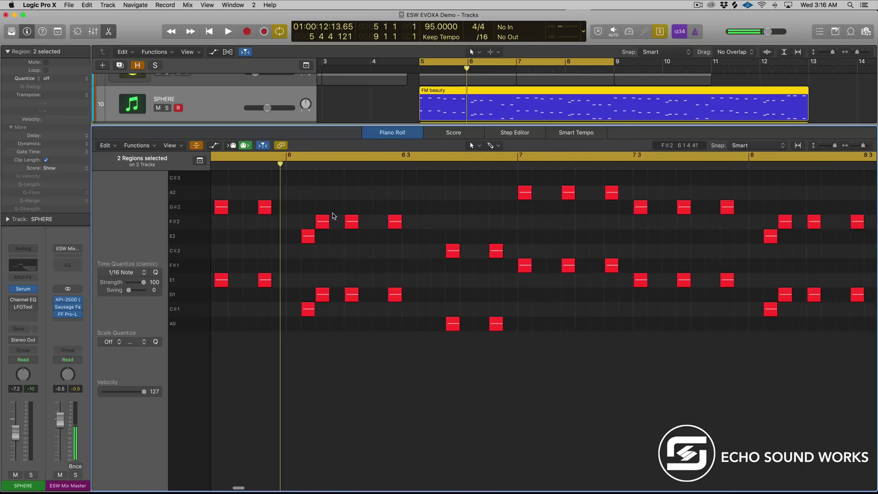
scroll(334, 216, right, 3)
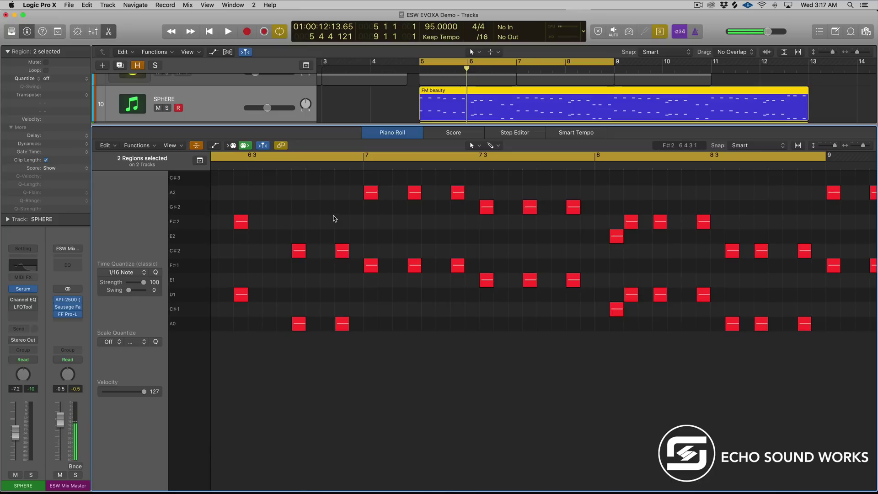
scroll(334, 219, left, 20)
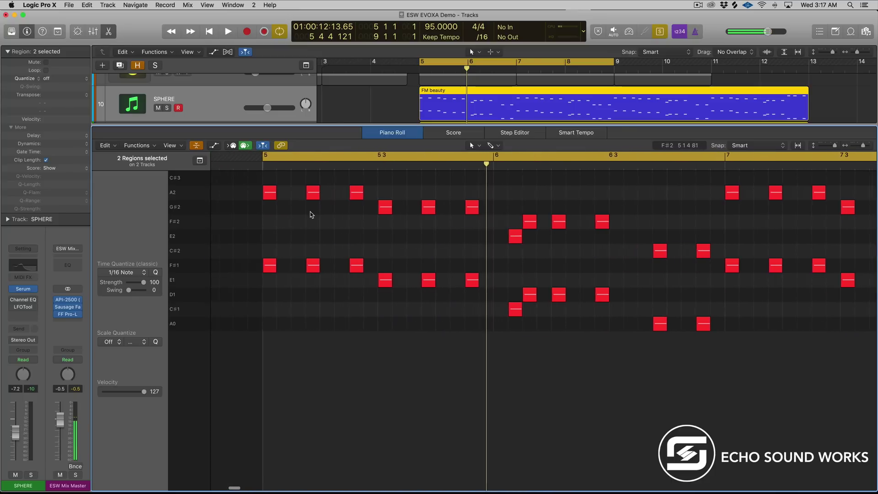
scroll(310, 215, right, 20)
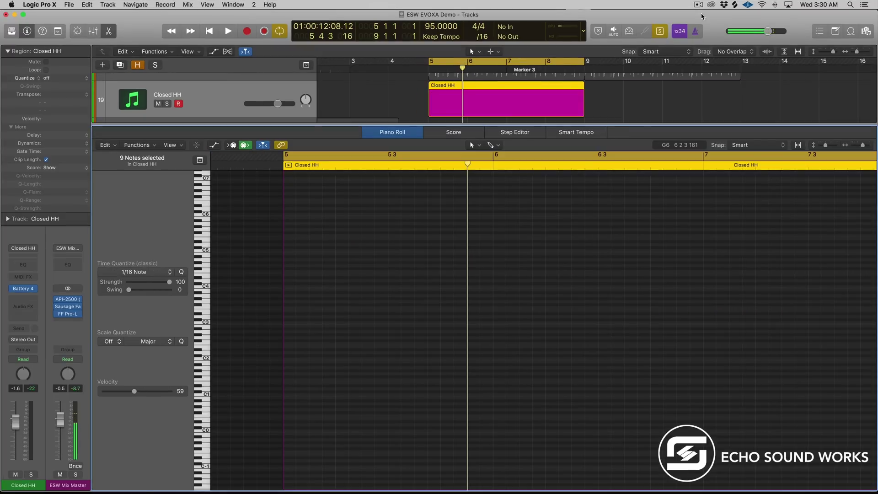
click(482, 37)
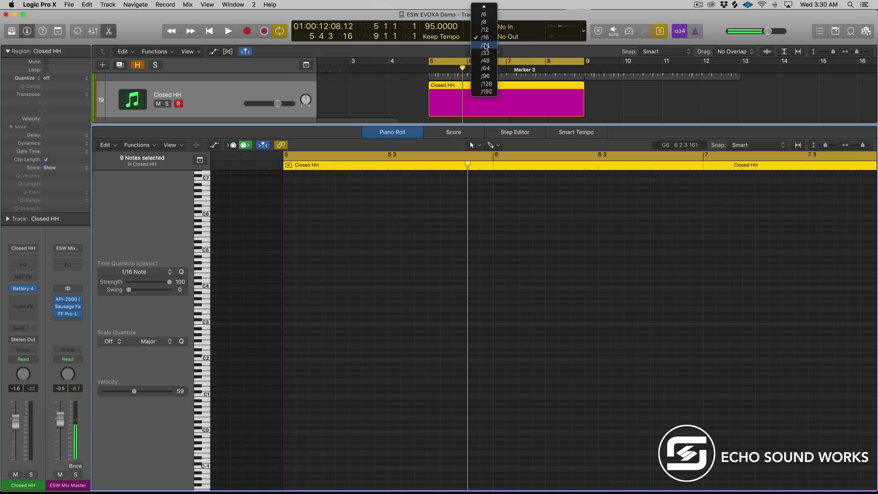
click(378, 252)
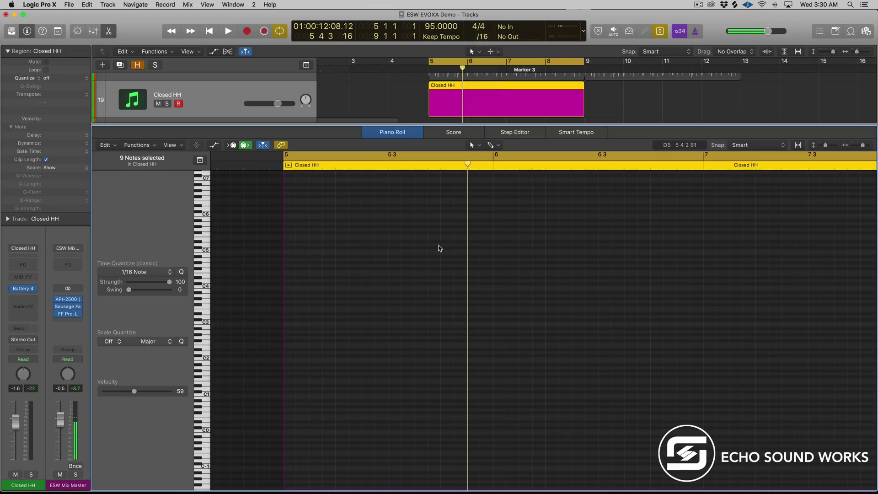
click(155, 275)
click(295, 270)
key(t)
key(p)
click(129, 273)
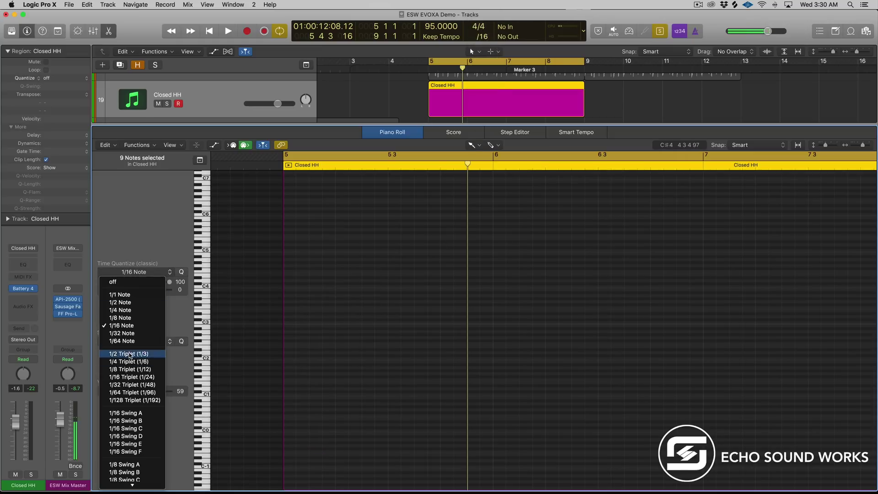
click(131, 246)
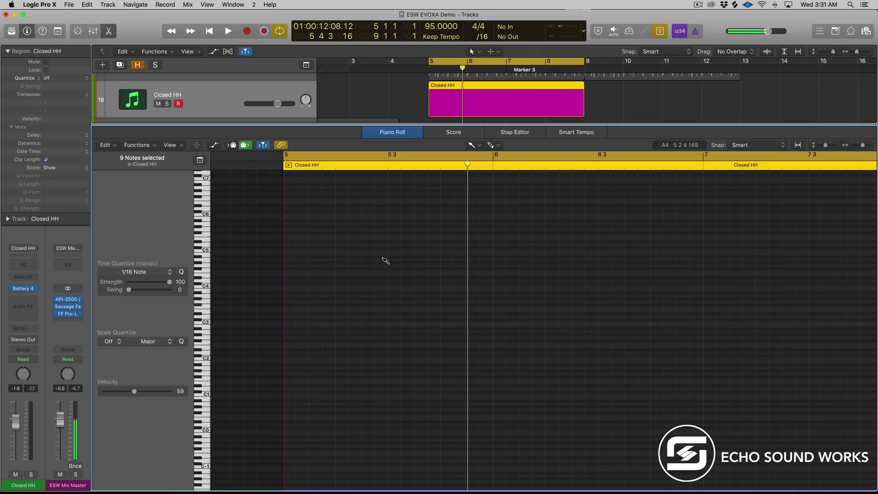
Look up the Set Next Lower and Higher Division shortcuts in Key Commands by searching 'Division'.
click(385, 261)
click(49, 6)
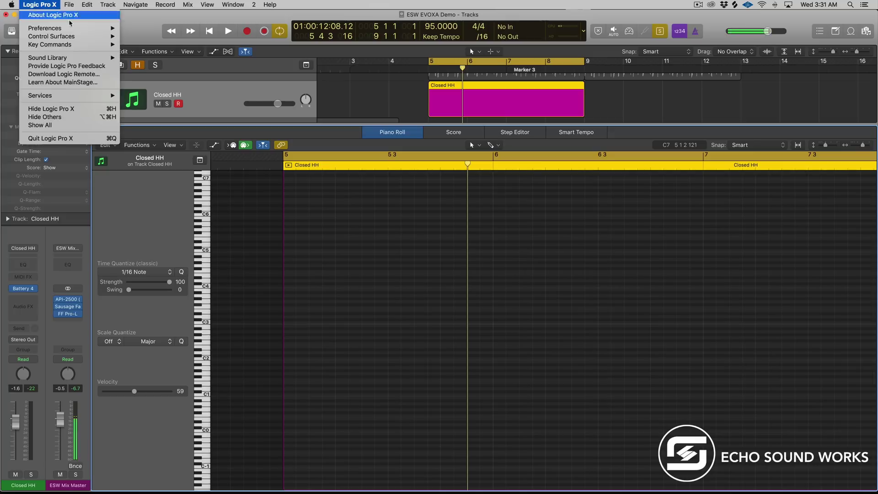
click(603, 148)
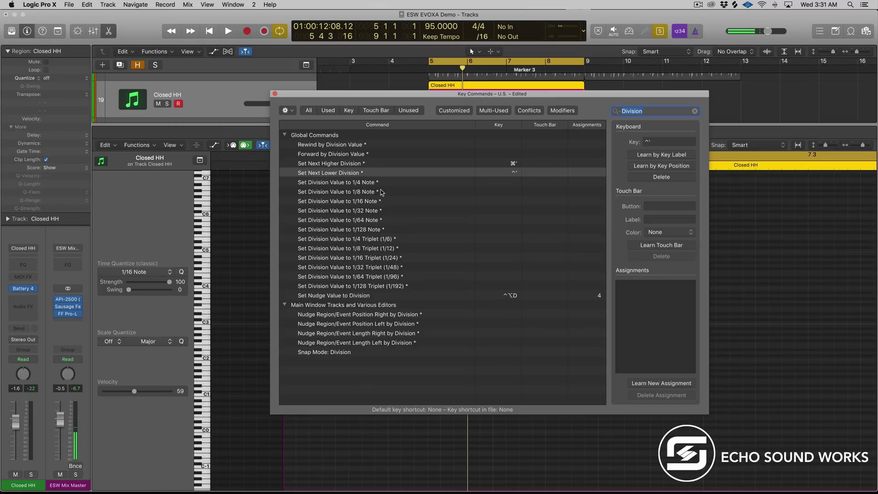
click(361, 172)
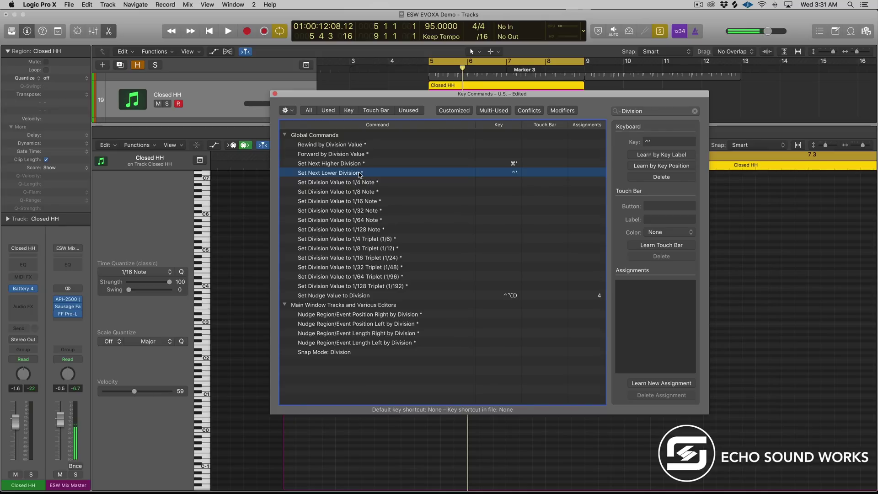
click(490, 164)
click(494, 173)
click(276, 94)
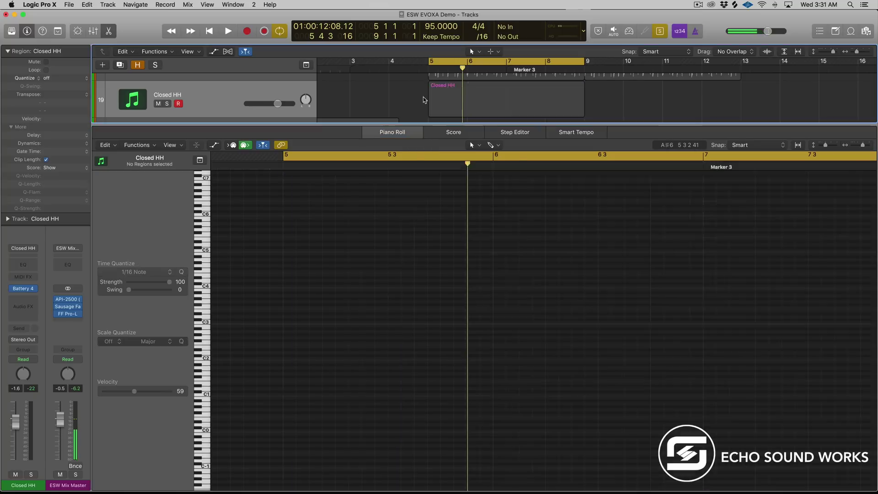
Switch the Tracks area tool to the Pencil Tool.
click(461, 98)
key(t)
click(478, 110)
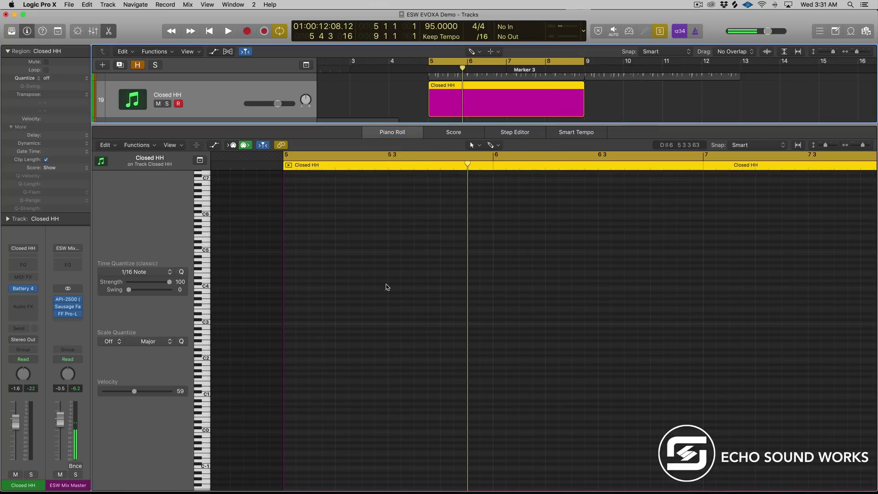
Switch the Piano Roll to the Pencil Tool.
click(289, 394)
key(t)
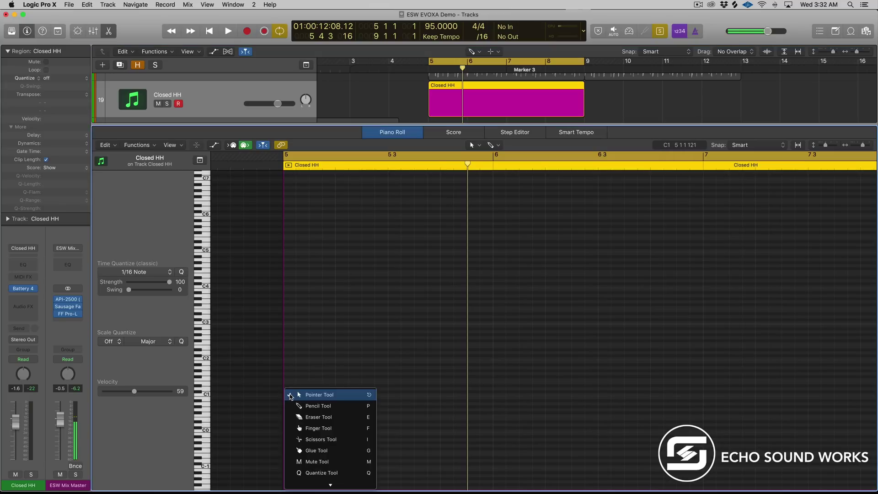
key(p)
Draw a row of short C1 hi-hat notes at the start of bar 5 and play them.
click(290, 394)
click(314, 394)
click(339, 394)
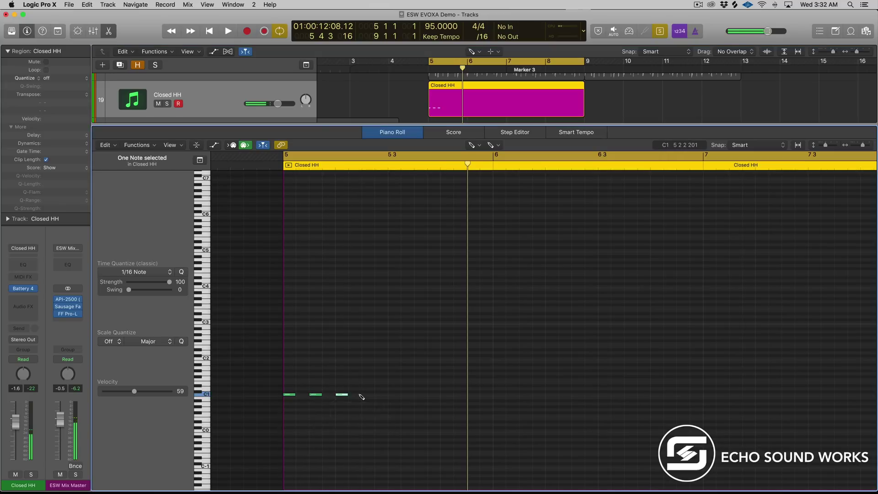
click(355, 394)
click(368, 395)
click(357, 394)
click(381, 394)
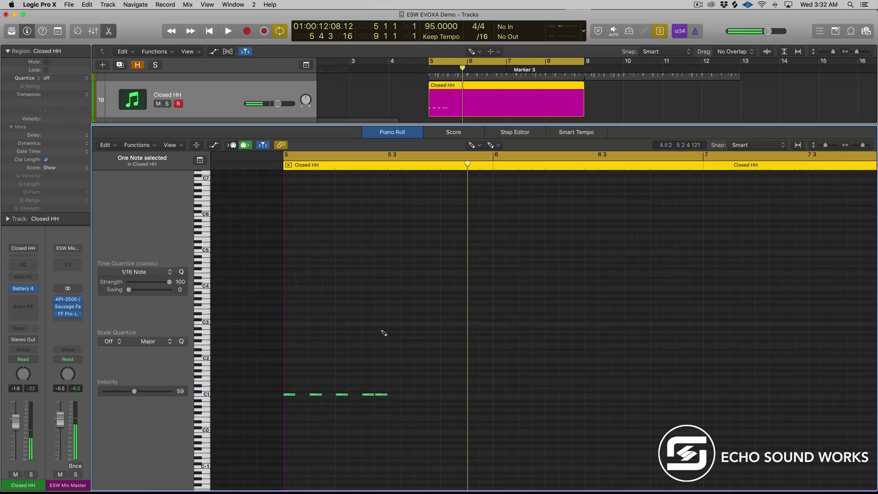
key(space)
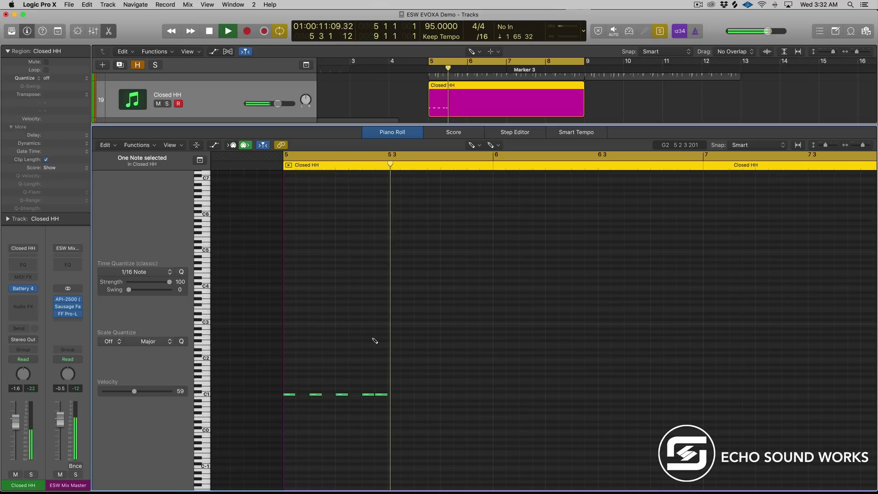
Add a triplet-spaced C1 note after the others, copy it to its right, and play back.
key(space)
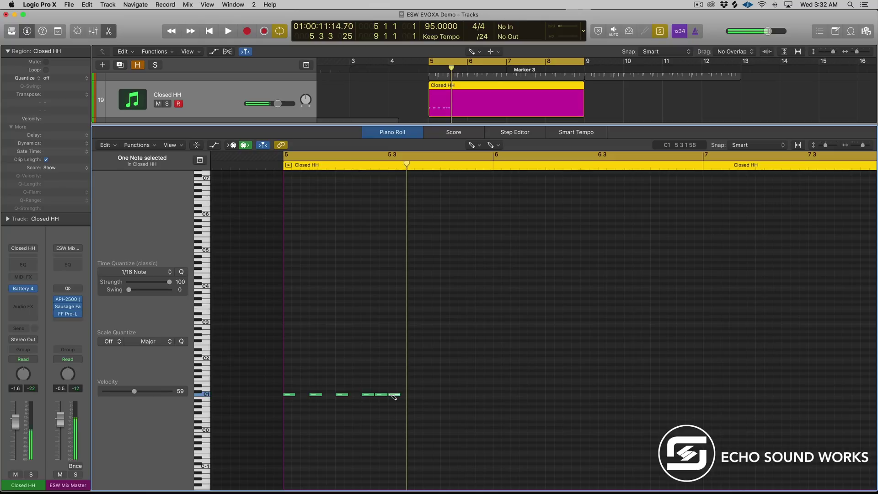
click(392, 395)
drag(393, 394, 418, 396)
key(space)
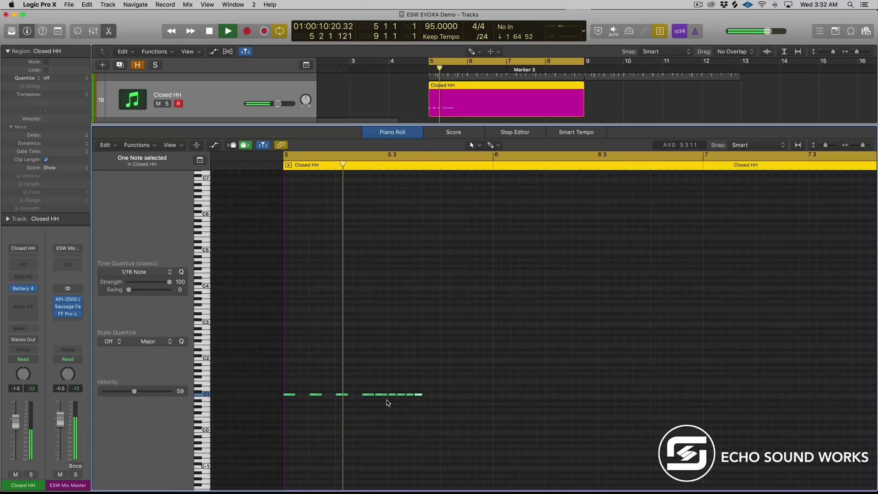
key(space)
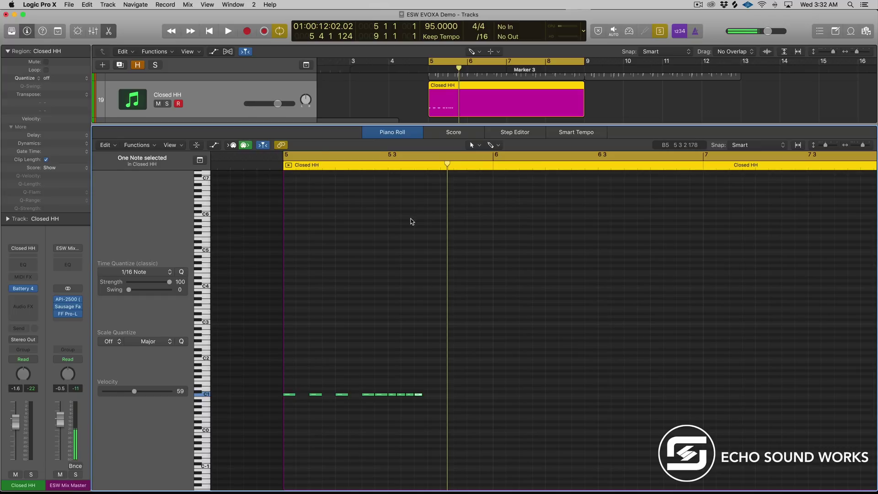
Close the Piano Roll and scroll the Tracks area to the FM beauty region on Water Drops.
key(e)
scroll(432, 203, up, 10)
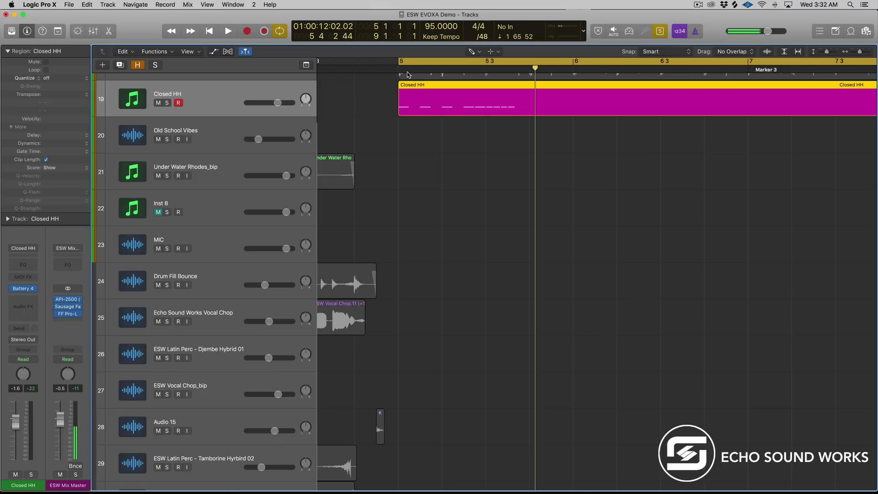
key(ctrl+b)
scroll(409, 74, down, 3)
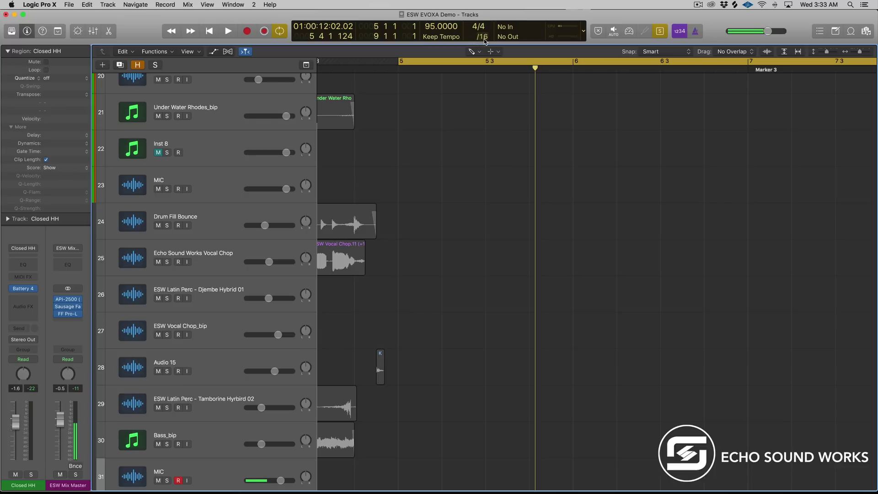
scroll(485, 131, up, 10)
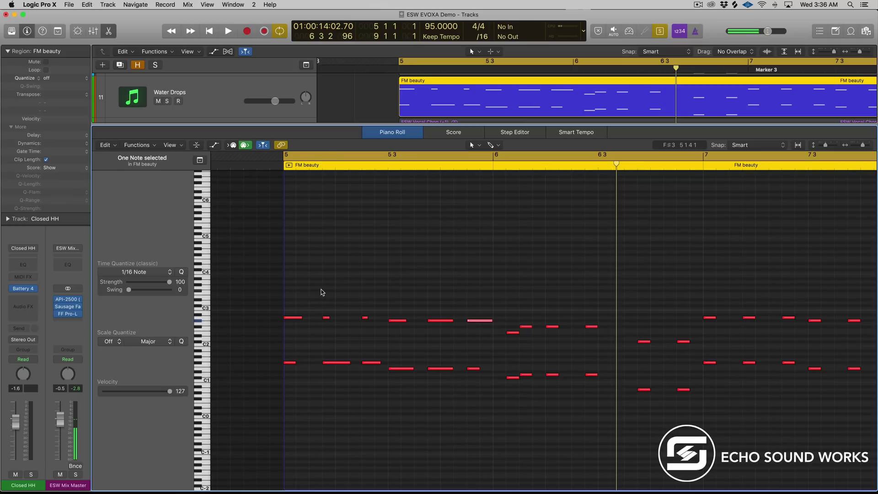
Try shortening the first nine FM beauty notes together, then undo the change.
click(296, 292)
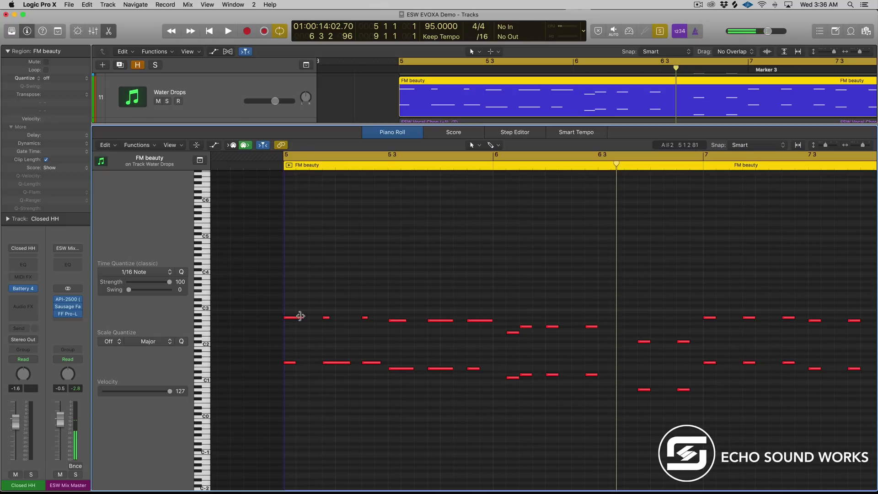
mouse_move(300, 317)
drag(498, 310, 277, 368)
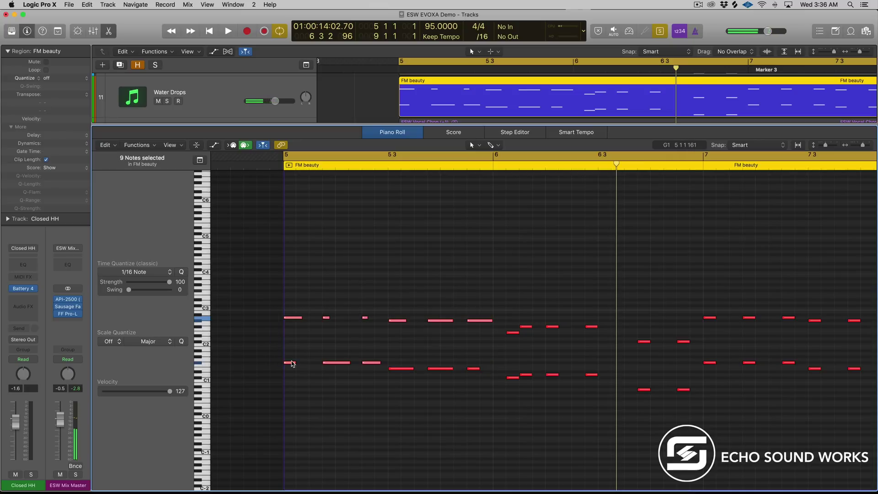
click(292, 363)
mouse_move(301, 318)
mouse_down()
mouse_move(291, 316)
mouse_move(320, 318)
mouse_move(295, 320)
mouse_up()
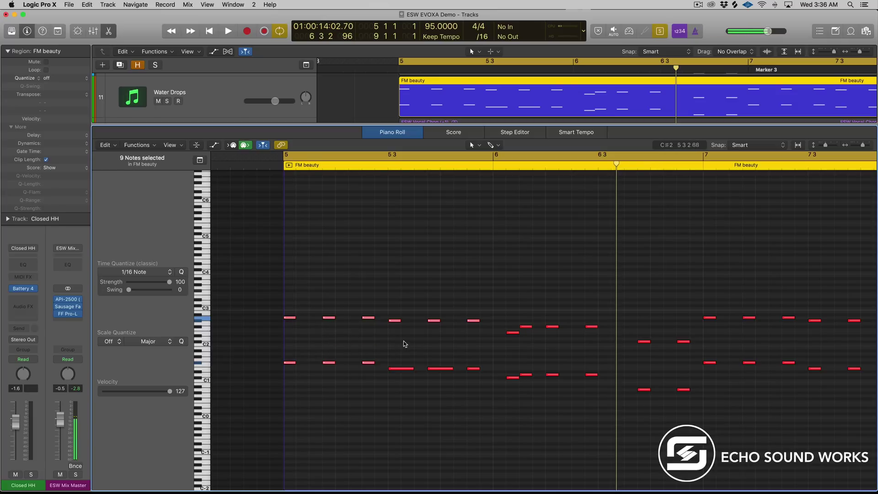
key(super+z)
Trim the first twelve bar 5 notes to one equal short length and play them back.
drag(496, 310, 254, 386)
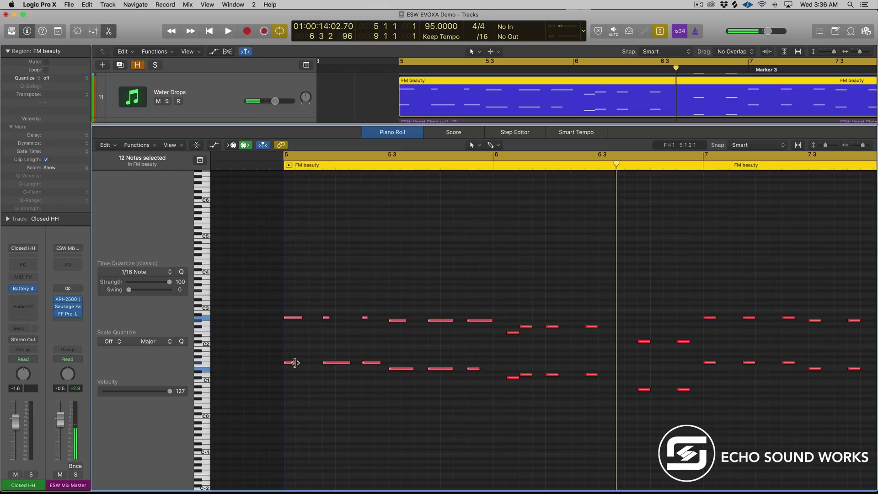
mouse_move(294, 363)
mouse_down()
mouse_move(307, 363)
mouse_move(293, 364)
mouse_up()
key(shift+space)
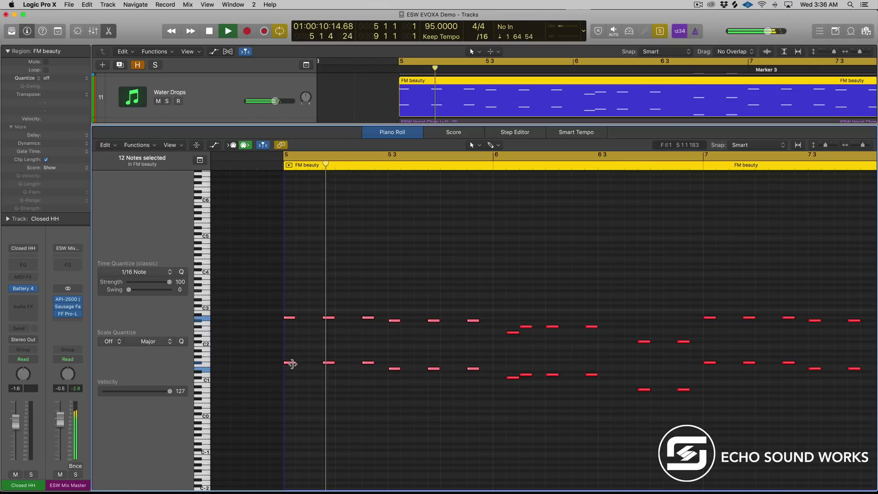
key(space)
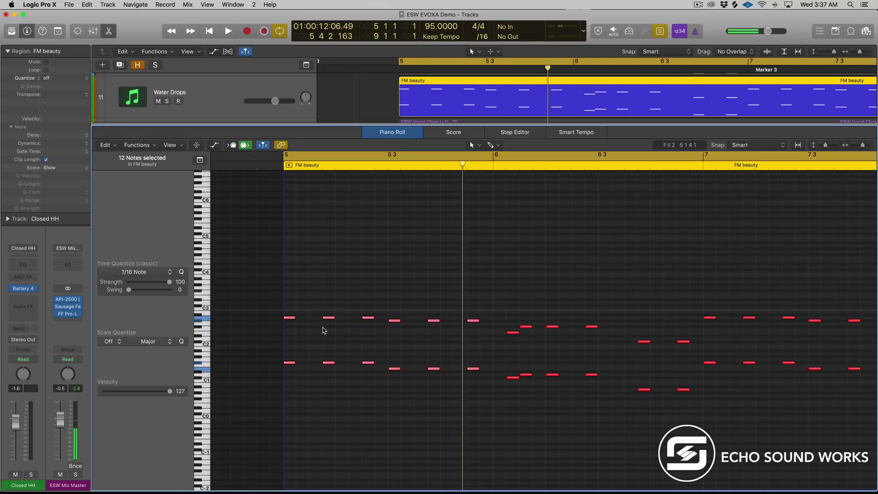
With the Velocity tool, lower individual FM beauty note velocities: the first to 115, another to about 80.
key(t)
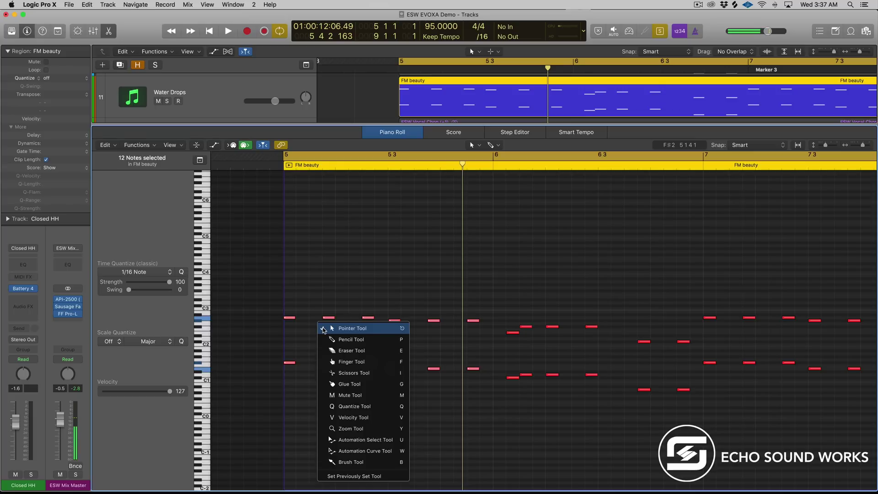
click(363, 418)
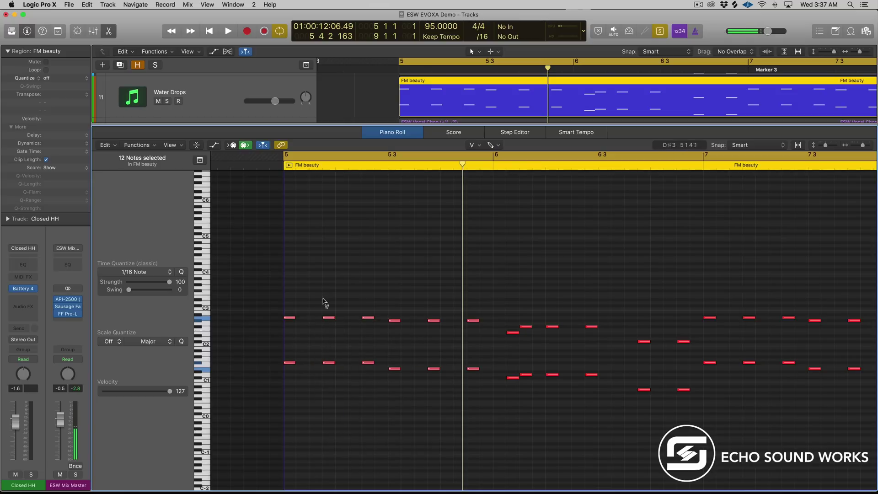
click(310, 316)
drag(290, 317, 300, 341)
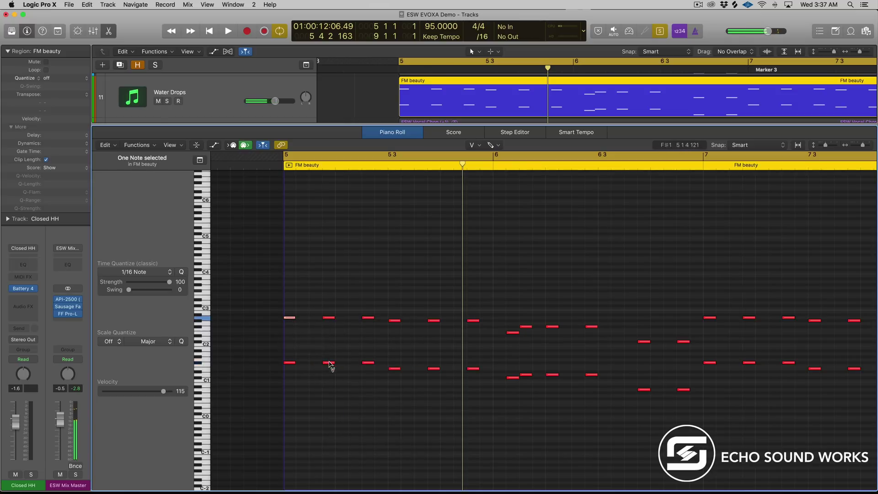
drag(330, 363, 329, 403)
drag(372, 364, 369, 397)
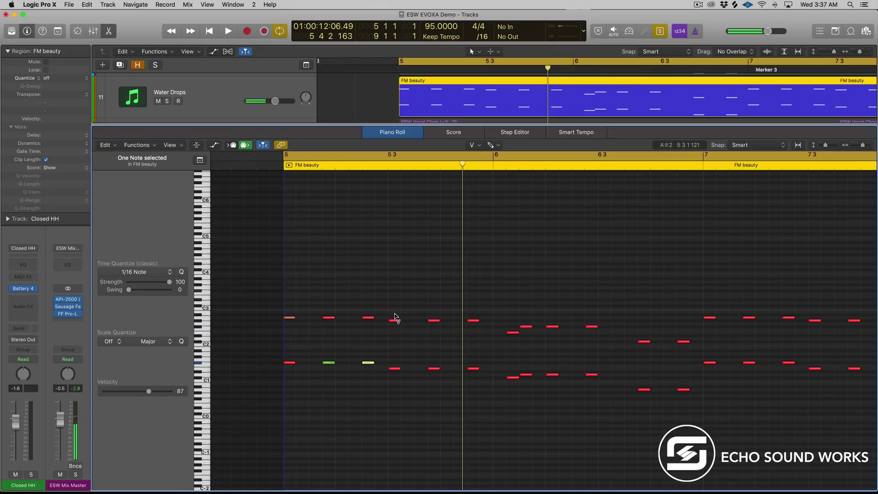
drag(395, 318, 433, 399)
drag(474, 370, 456, 433)
drag(394, 320, 393, 362)
Select the notes, give them all an equal velocity of 127, and play them back.
key(Escape)
click(346, 375)
drag(291, 293, 480, 397)
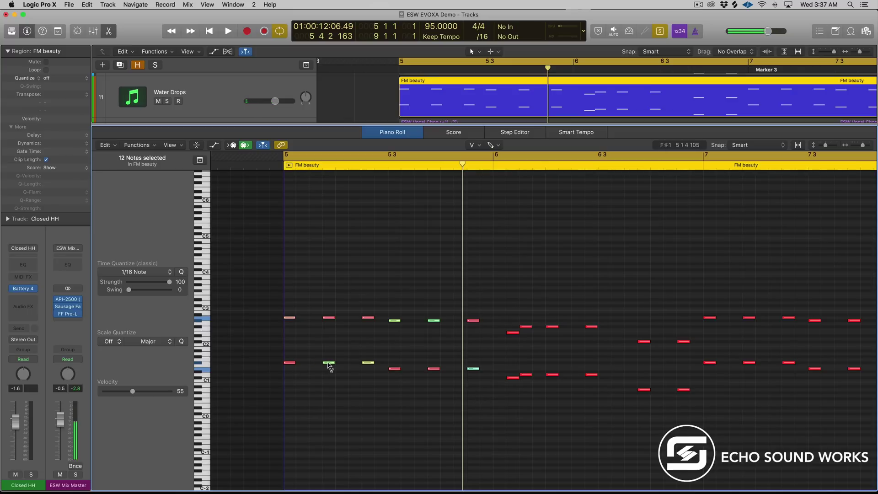
drag(328, 364, 329, 242)
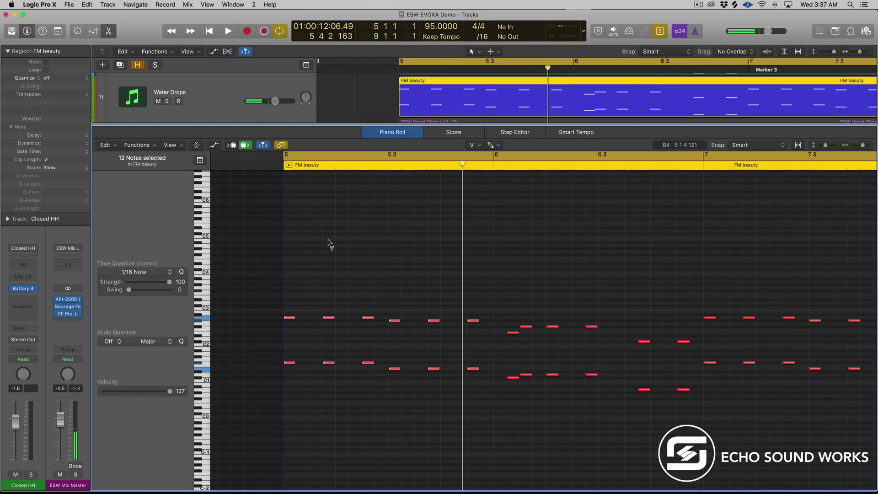
key(shift+space)
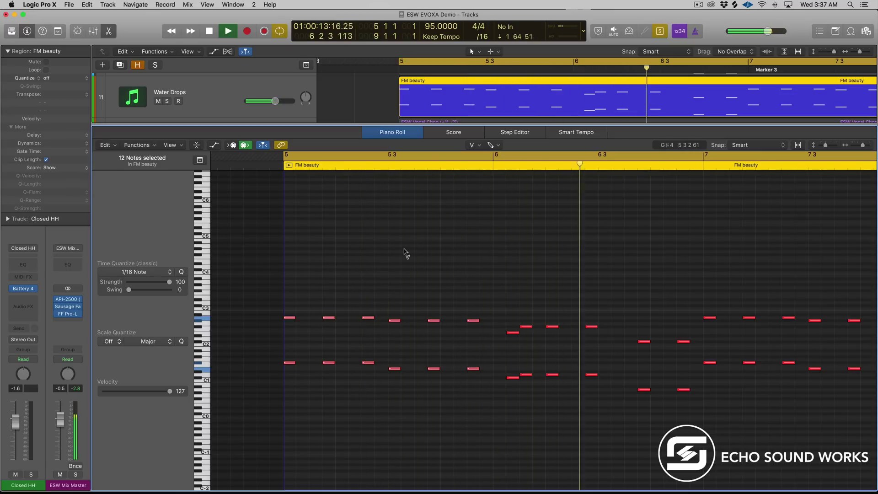
key(space)
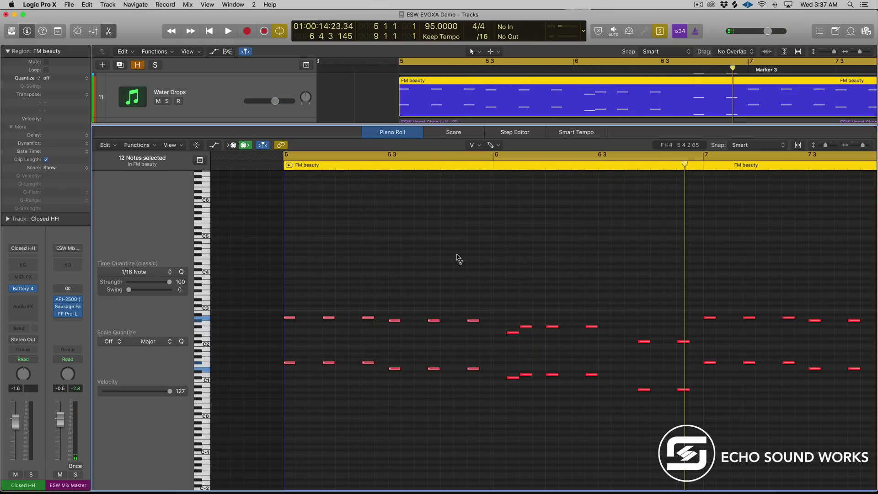
key(Escape)
key(Escape)
click(412, 282)
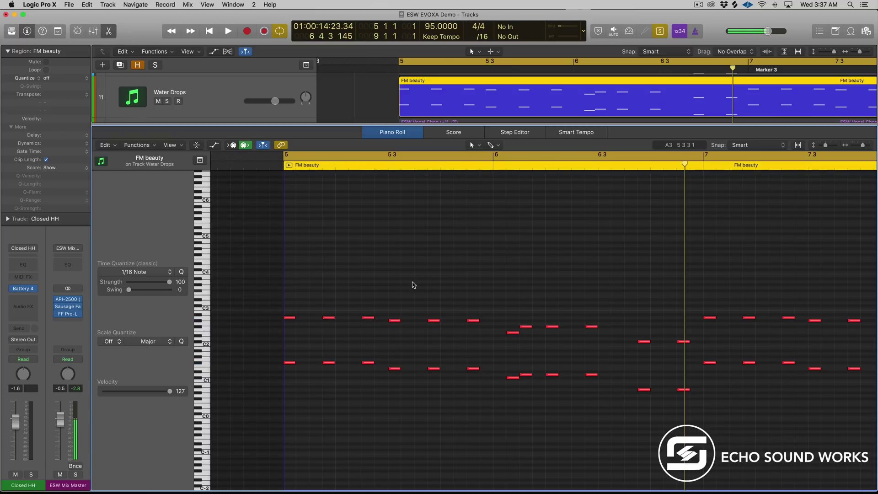
drag(294, 298, 370, 337)
key(j)
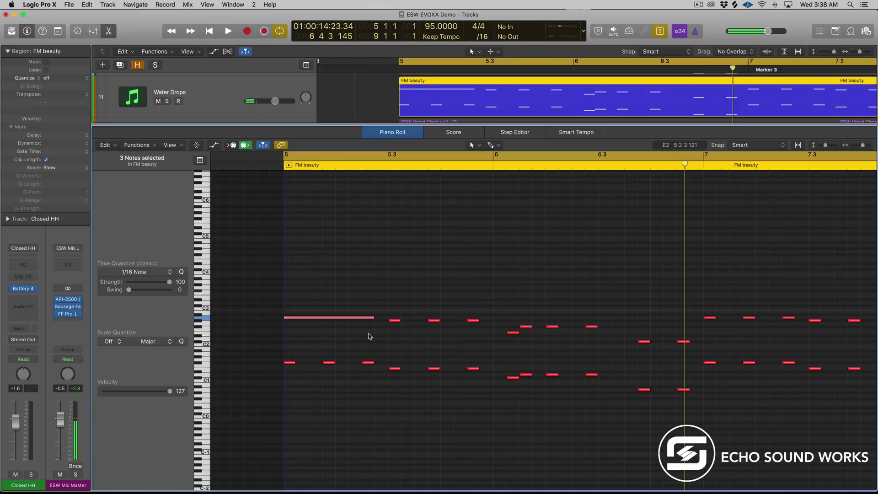
key(cmd+z)
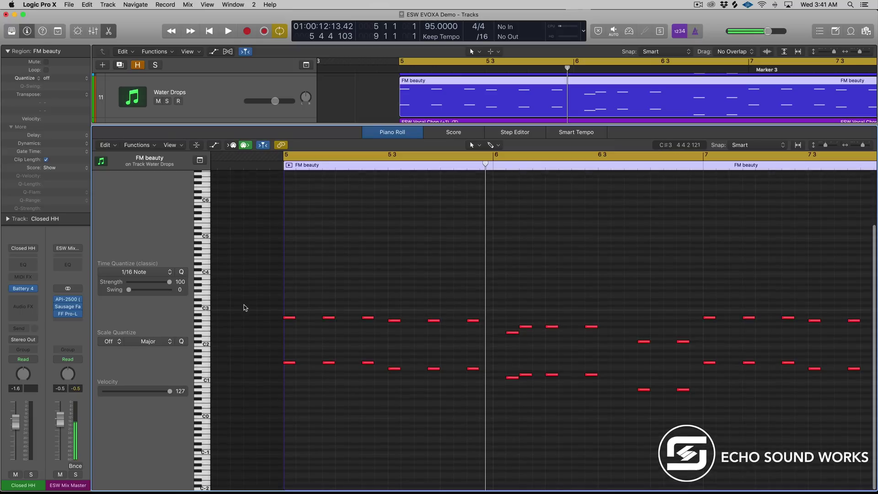
drag(338, 263, 331, 371)
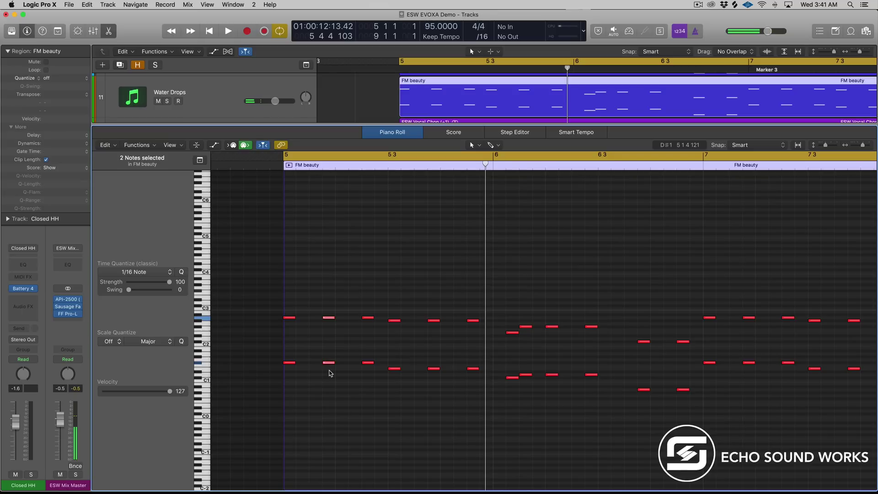
key(alt+Up)
key(alt+Up)
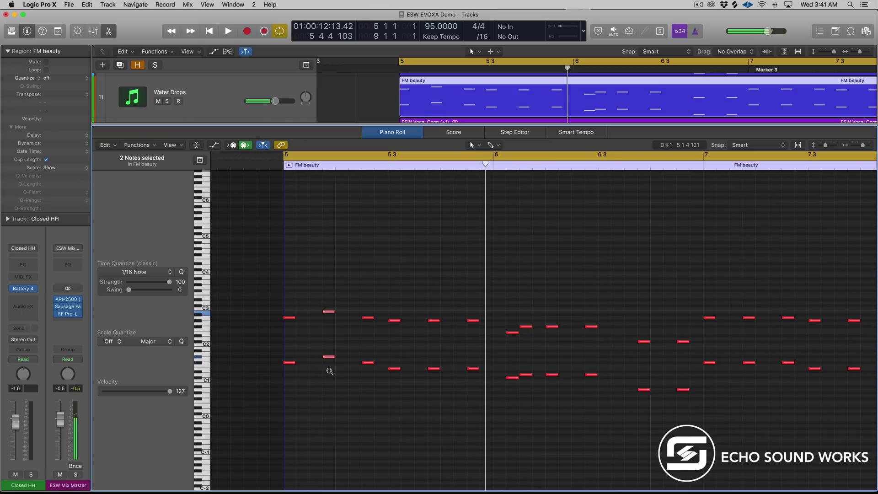
key(alt+Down)
key(alt+Down)
key(alt+Down)
key(alt+Up)
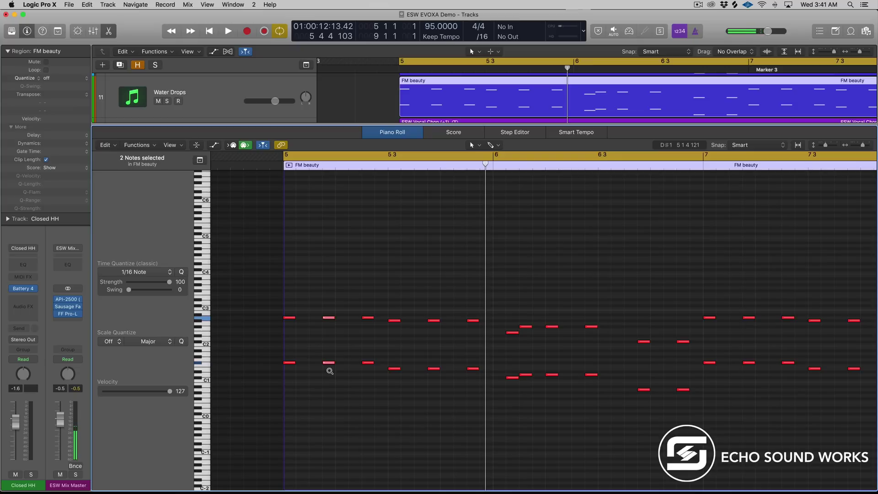
key(alt+shift+Up)
key(alt+shift+Up)
key(alt+shift+Down)
key(alt+shift+Down)
key(alt+shift+Down)
key(alt+shift+Down)
key(alt+shift+Down)
key(alt+shift+Up)
key(alt+shift+Up)
key(alt+shift+Up)
key(alt+shift+Up)
key(alt+shift+Down)
key(alt+Right)
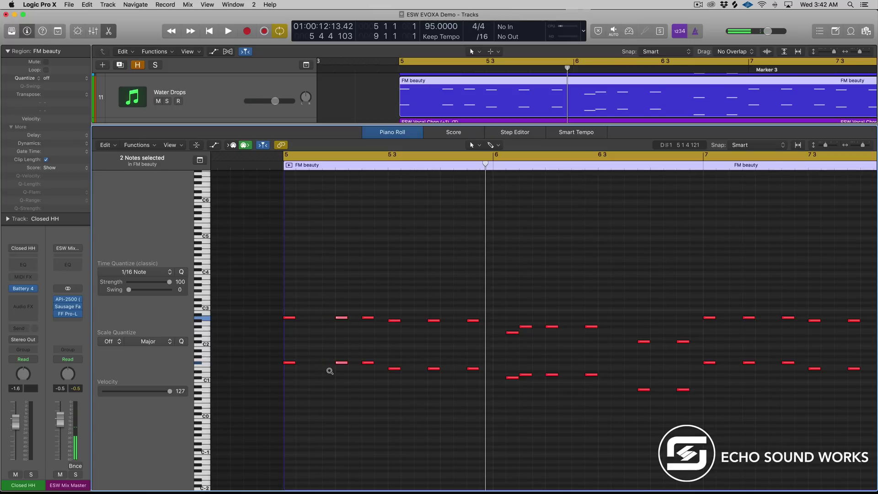
key(alt+Left)
key(alt+Left)
key(alt+Right)
key(alt+Left)
key(alt+Right)
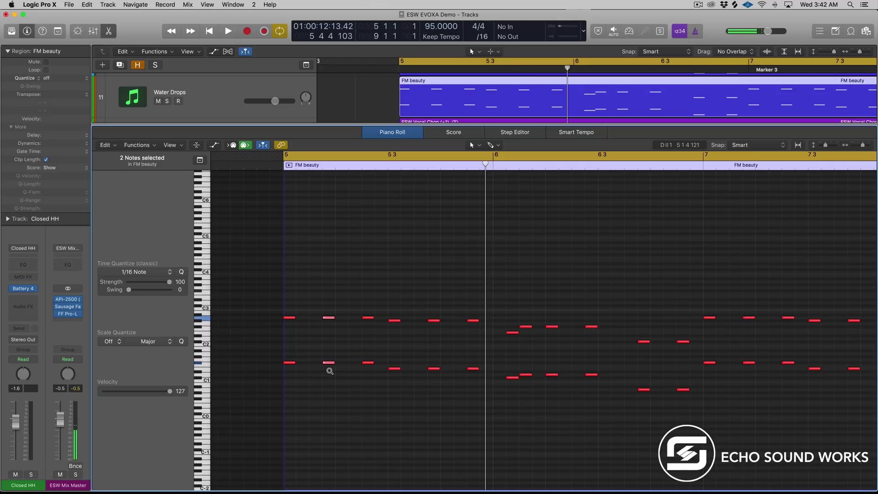
click(328, 319)
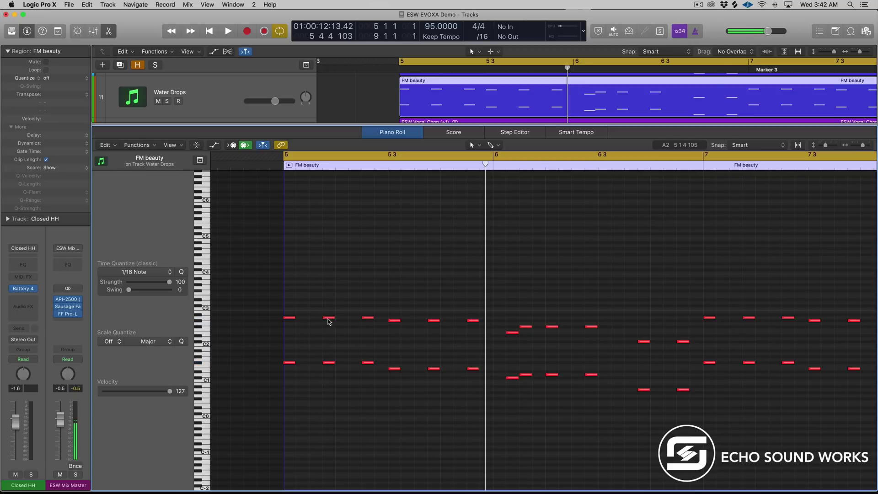
Set the nudge value to Division from a note's context menu.
right_click(328, 320)
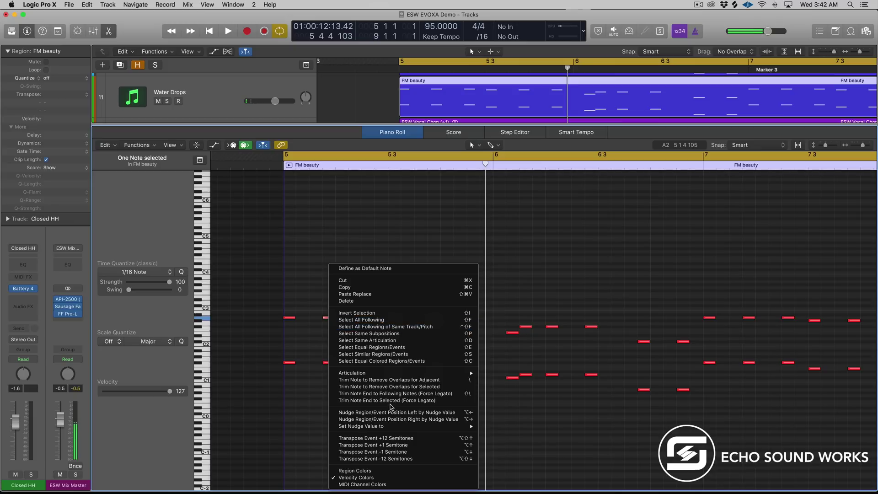
mouse_move(390, 428)
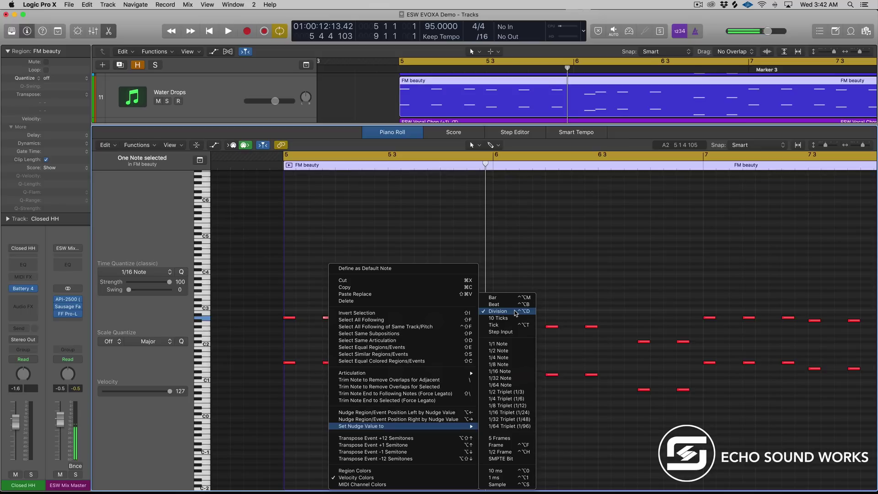
click(516, 313)
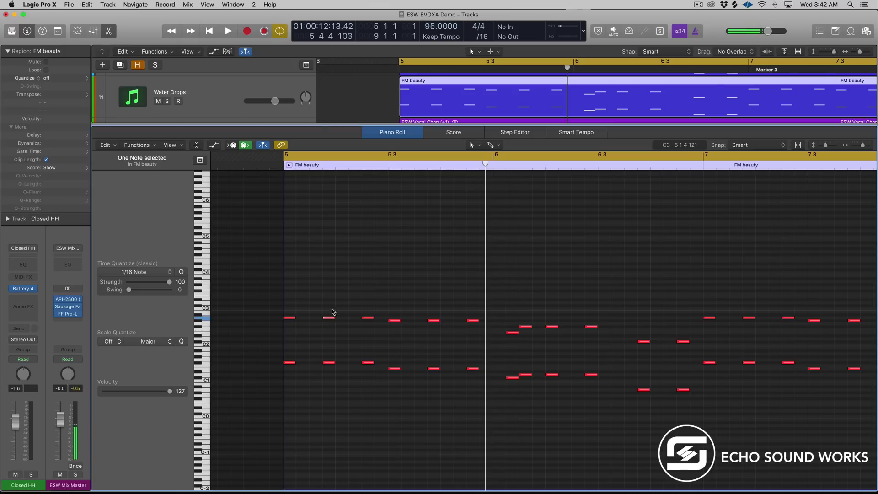
Audition the part, then select just the two stacked notes near beat 5 4.
click(324, 294)
key(space)
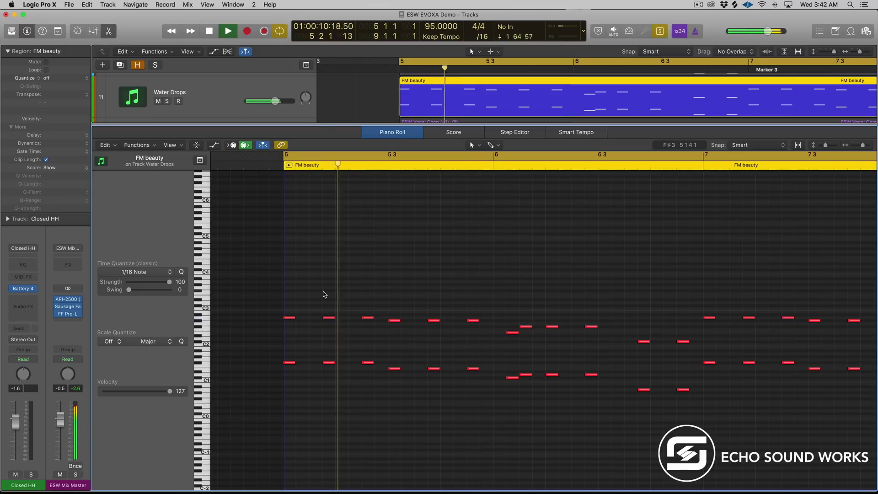
key(space)
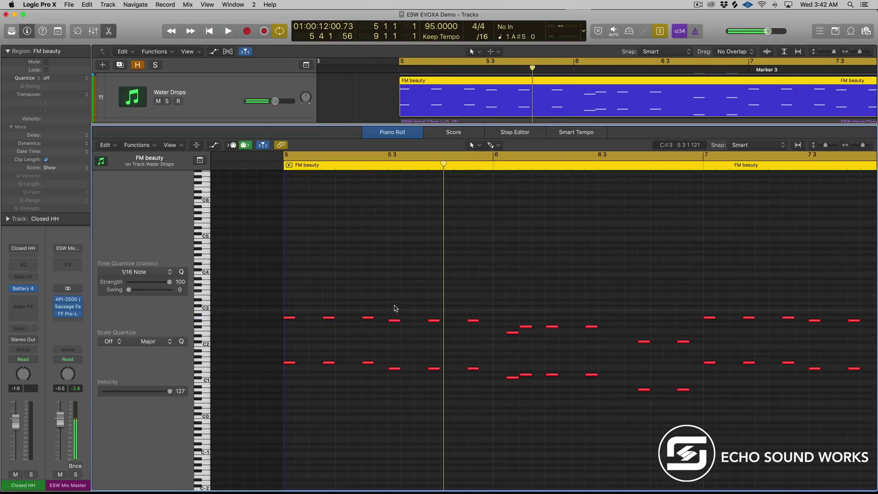
drag(395, 306, 475, 389)
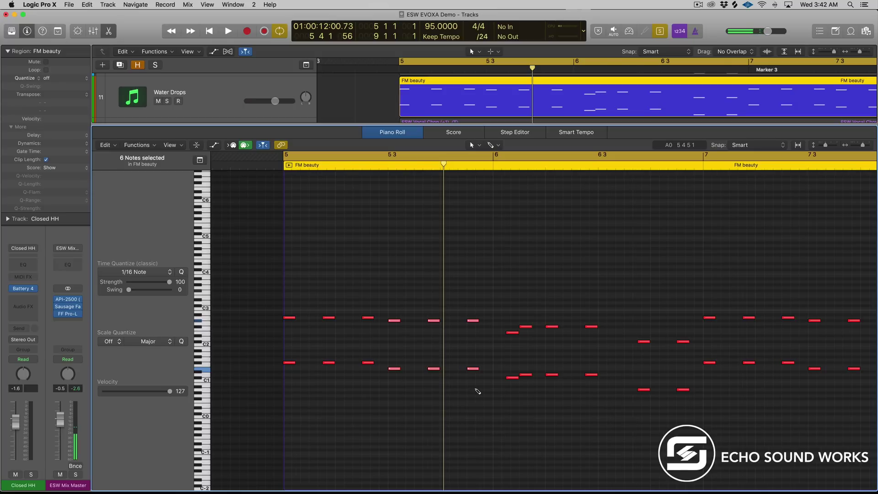
click(434, 321)
Nudge the stacked pair a triplet step earlier, then later, auditioning each position.
key(alt+Left)
key(alt+Right)
key(alt+Right)
key(alt+Left)
key(alt+Left)
key(alt+Left)
key(space)
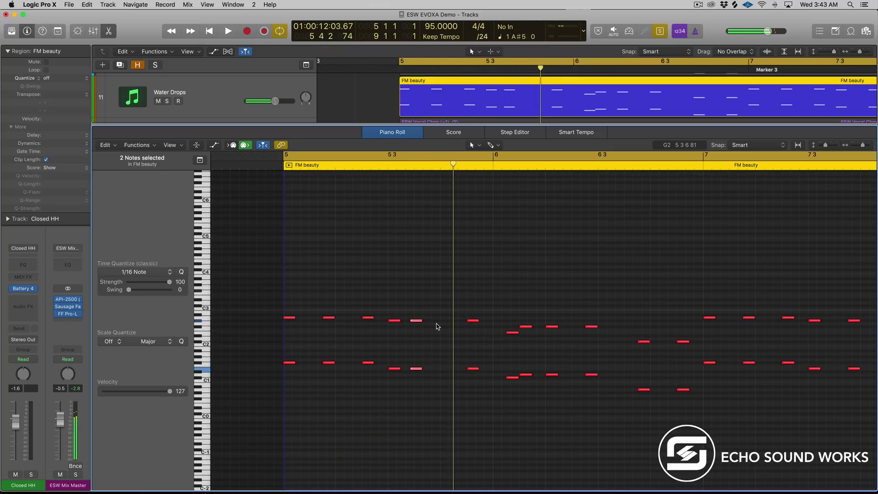
key(alt+Right)
key(space)
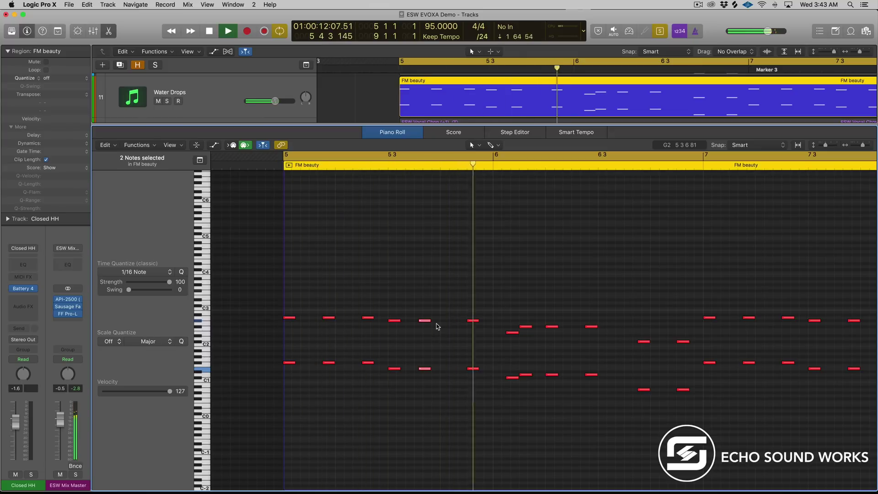
key(space)
Reselect the stacked pair, nudge it one more triplet step later, and audition before and after.
scroll(436, 323, up, 1)
drag(435, 299, 431, 421)
key(space)
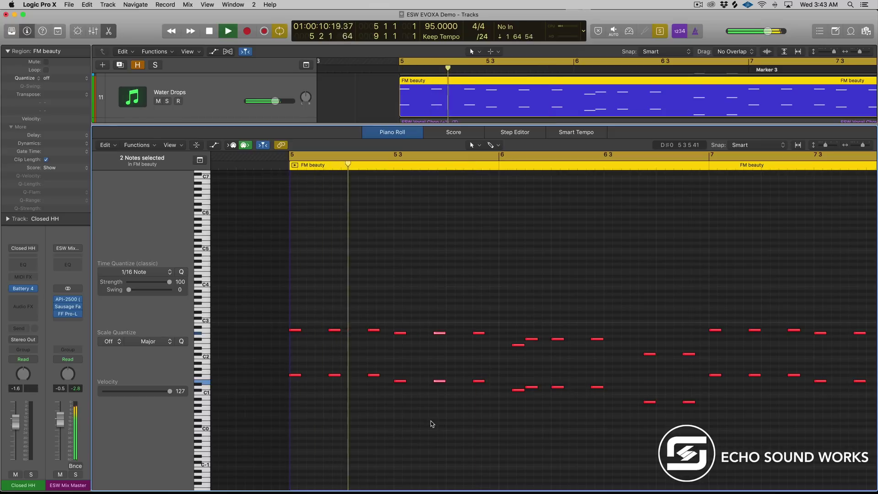
key(space)
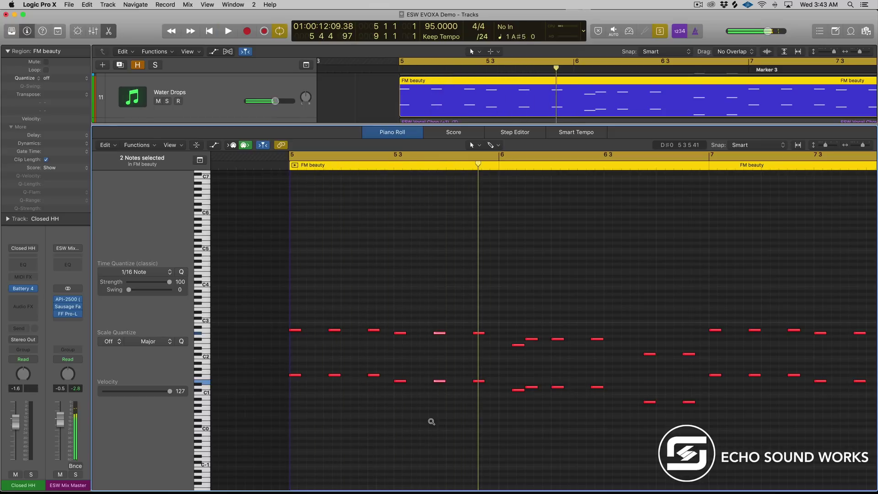
key(alt+Right)
key(space)
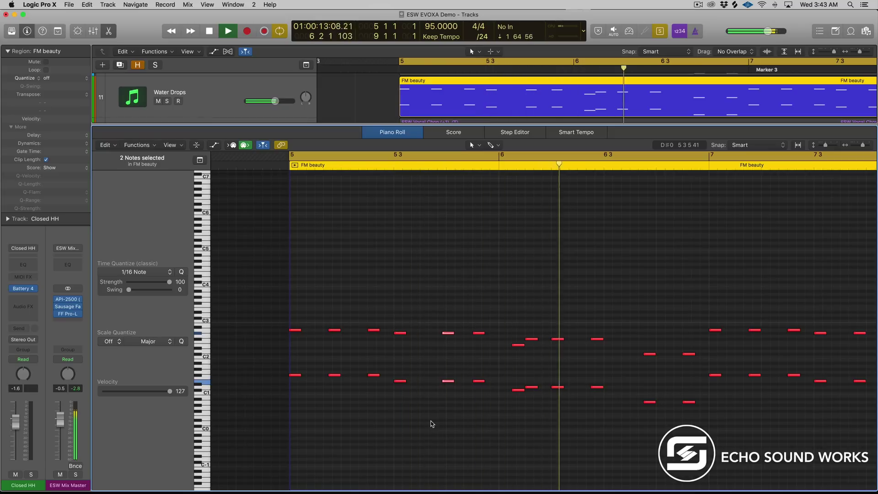
key(space)
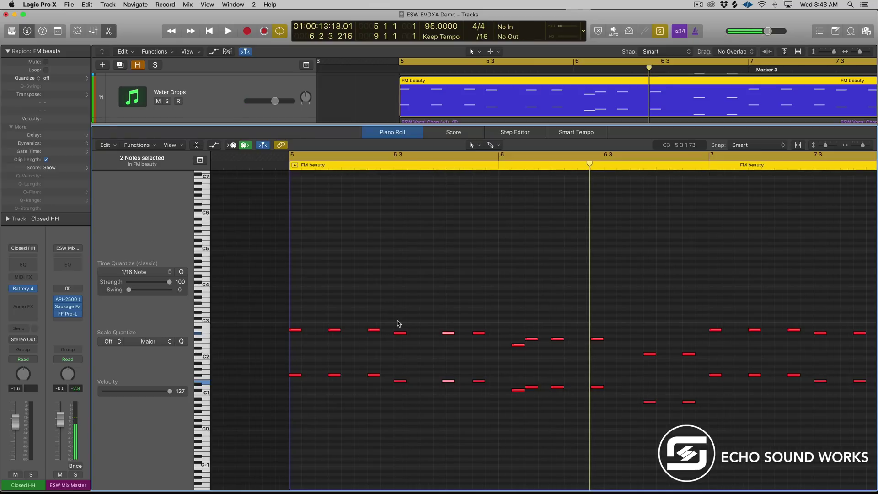
Nudge the two notes earlier, then back later in triplet steps, playing the region between moves.
key(alt+Left)
key(alt+Left)
key(alt+Right)
key(space)
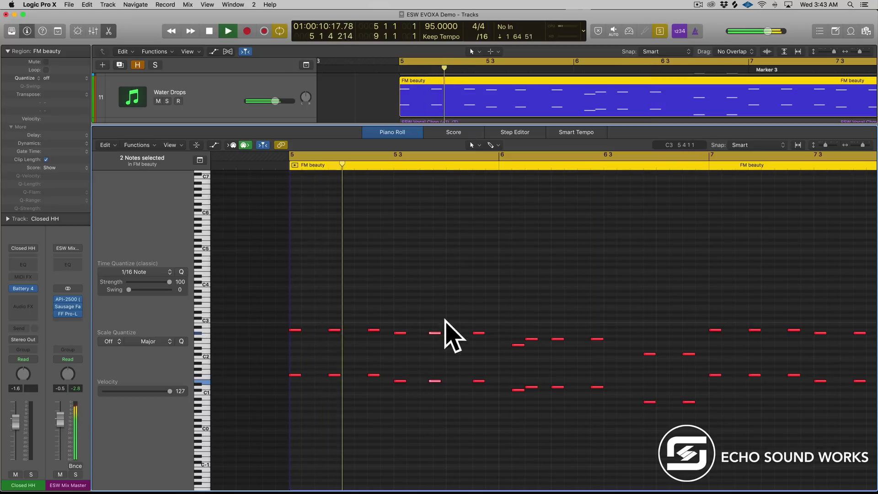
key(alt+Right)
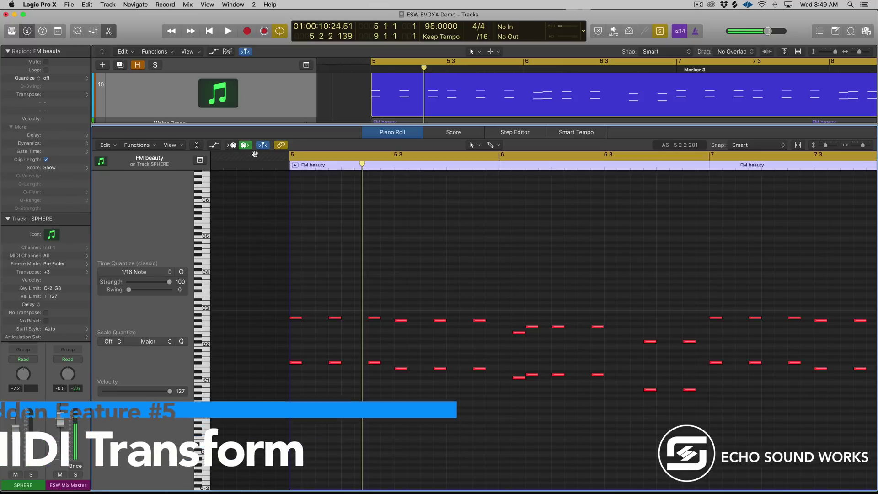
click(142, 147)
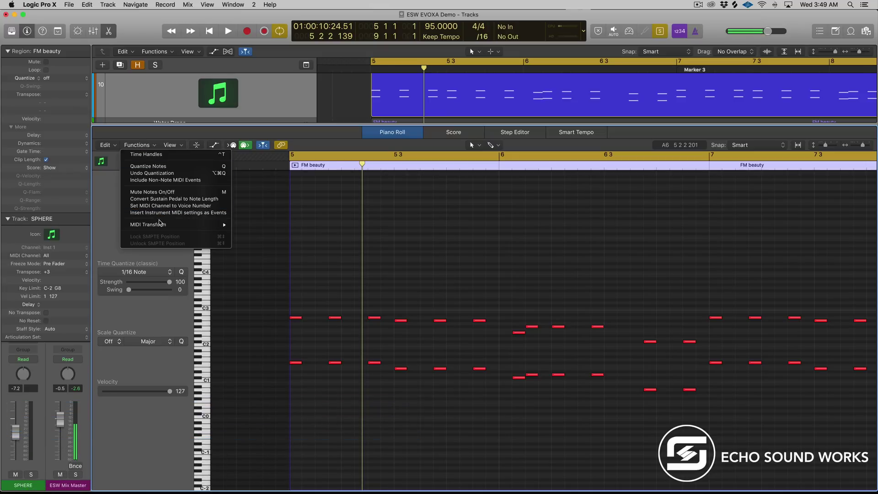
mouse_move(161, 224)
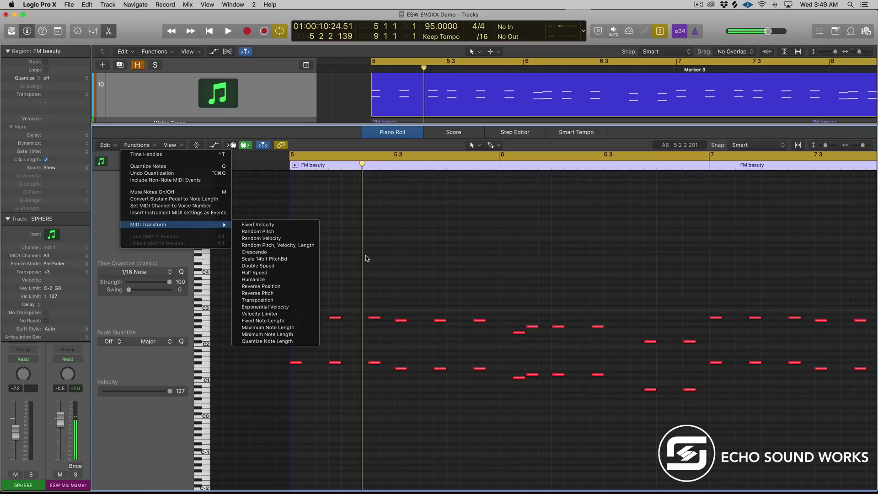
click(412, 257)
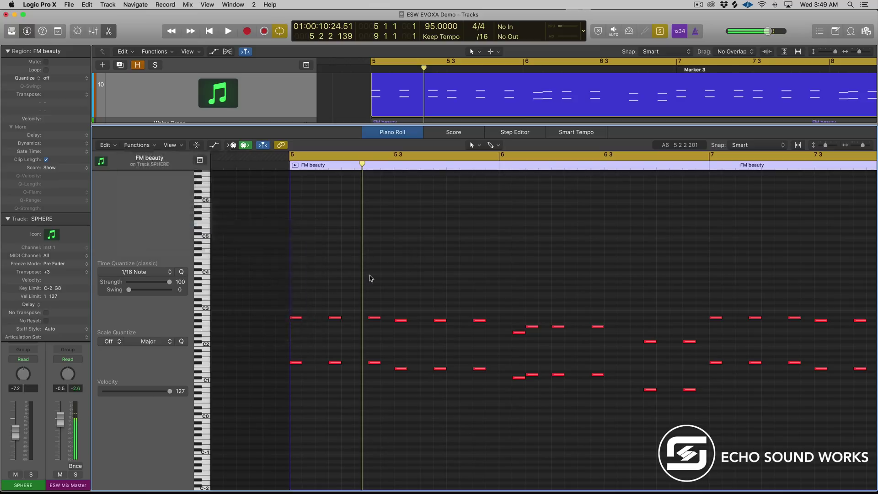
click(122, 343)
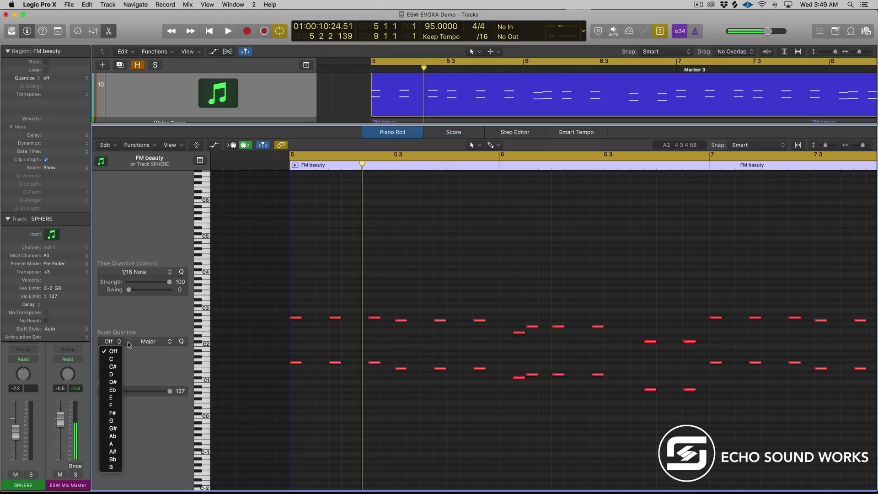
click(147, 343)
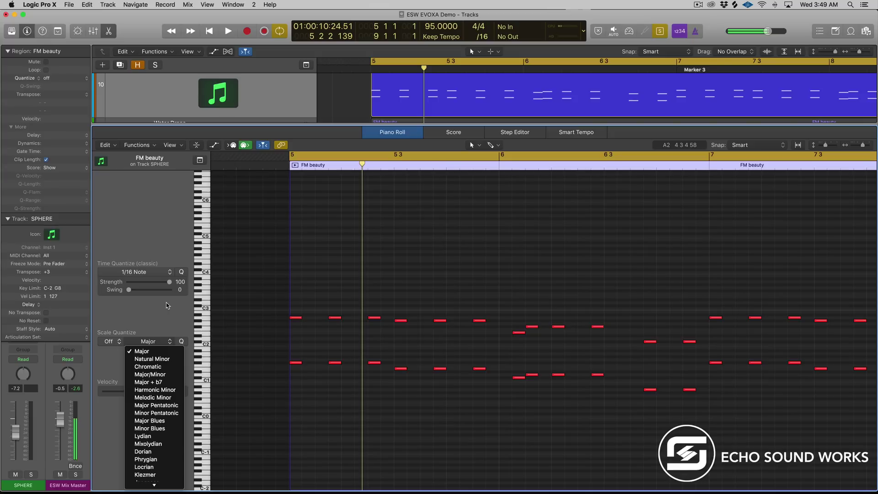
click(151, 331)
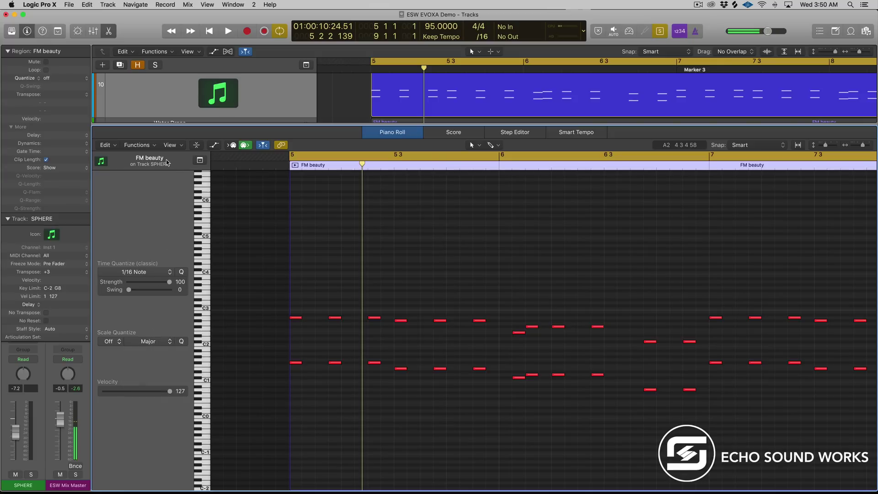
click(145, 147)
mouse_move(169, 225)
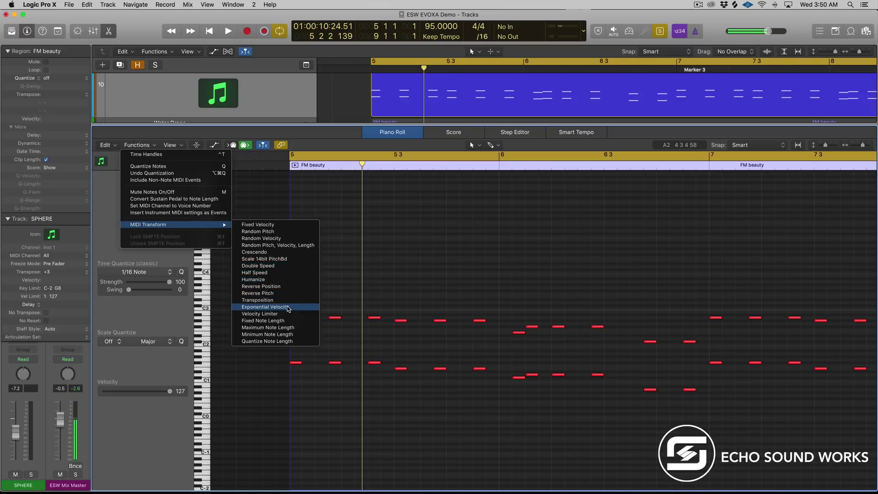
Select the FM beauty region and play it back.
click(386, 270)
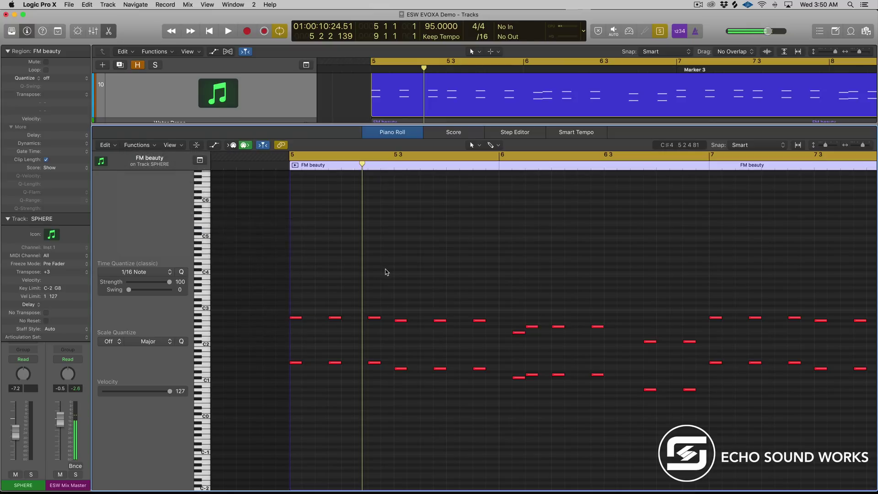
click(395, 96)
key(space)
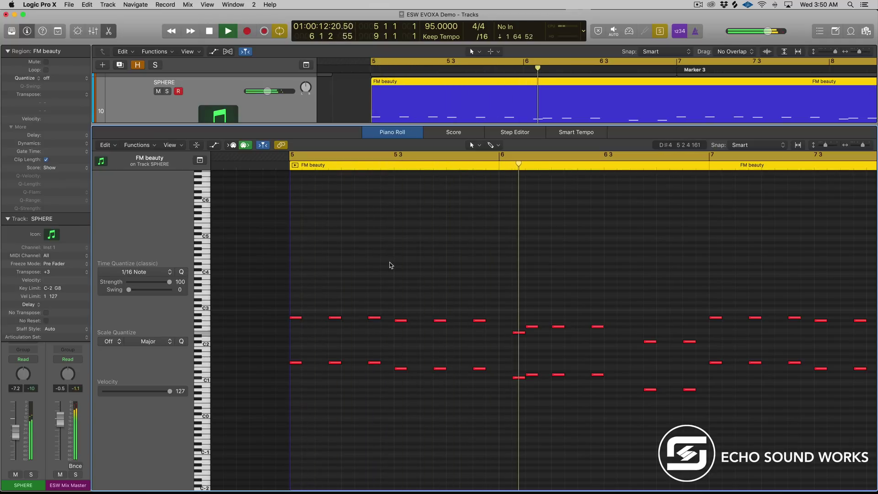
key(space)
Select all 100 notes and open Functions > MIDI Transform > Humanize.
key(super+a)
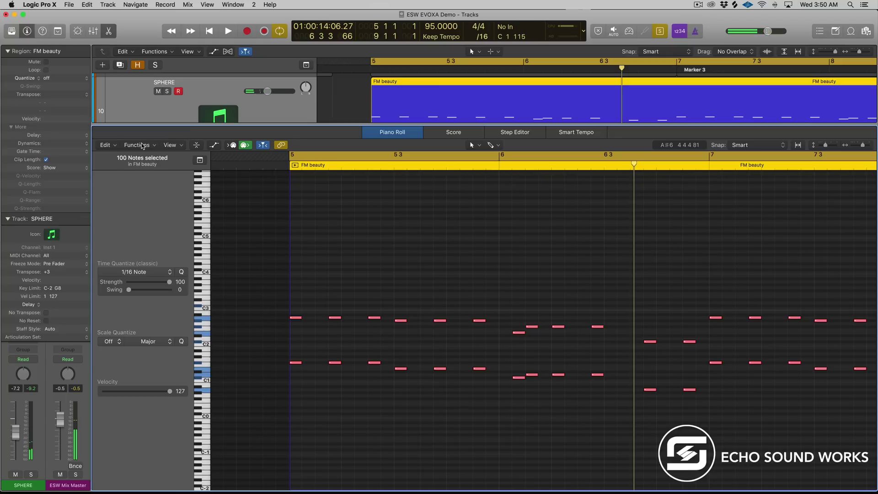
click(143, 146)
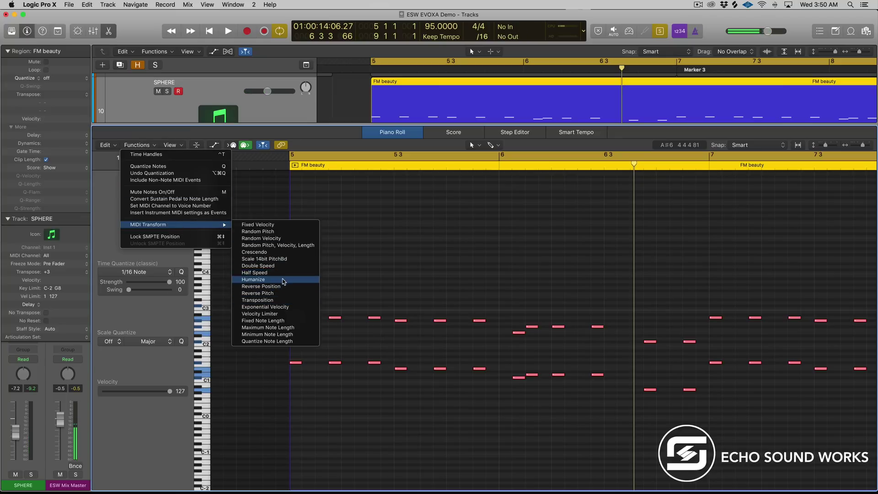
click(287, 282)
drag(606, 128, 314, 149)
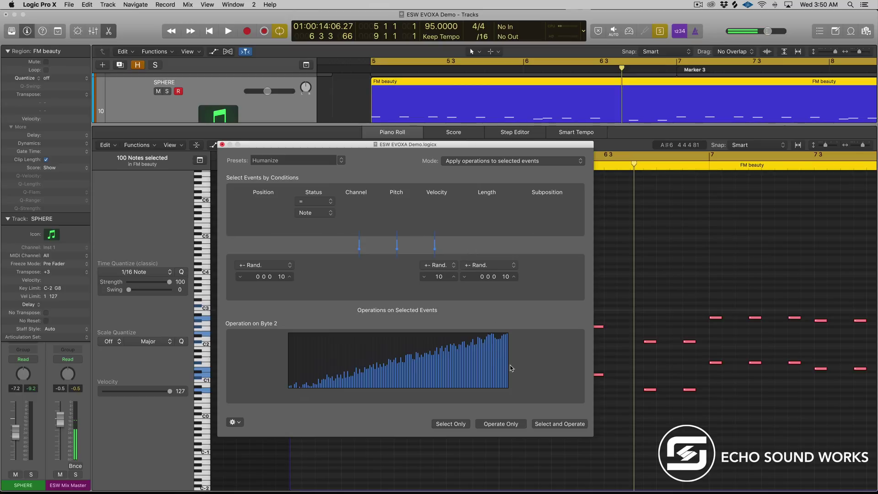
Apply Humanize with Select and Operate four times to all 100 notes.
click(552, 425)
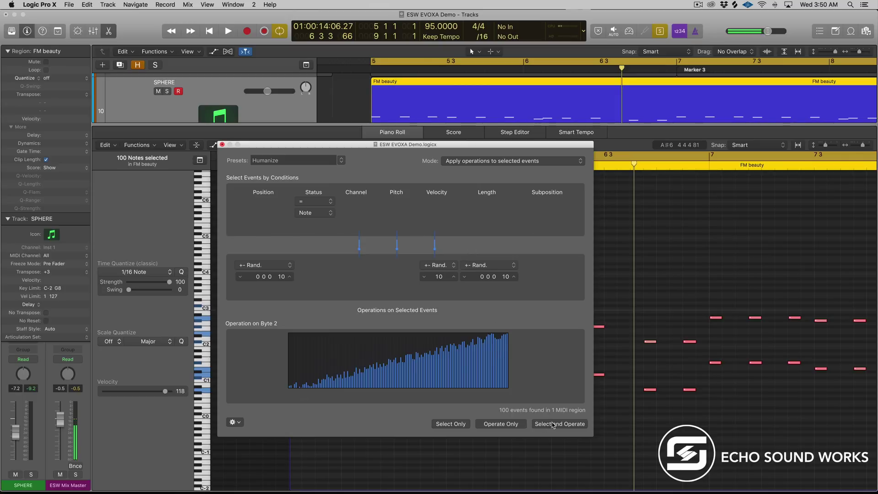
click(553, 424)
click(554, 425)
click(554, 424)
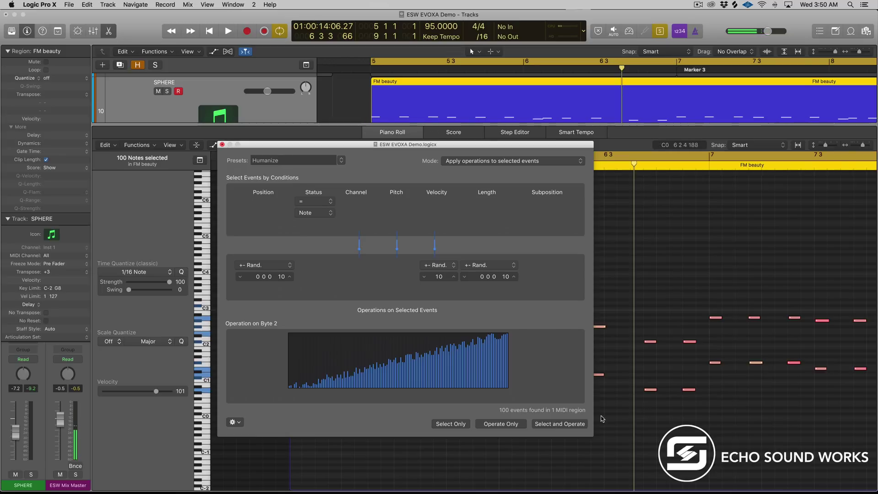
Close the Humanize window, zoom in and out on the humanized notes, then play them with Solo off.
click(222, 145)
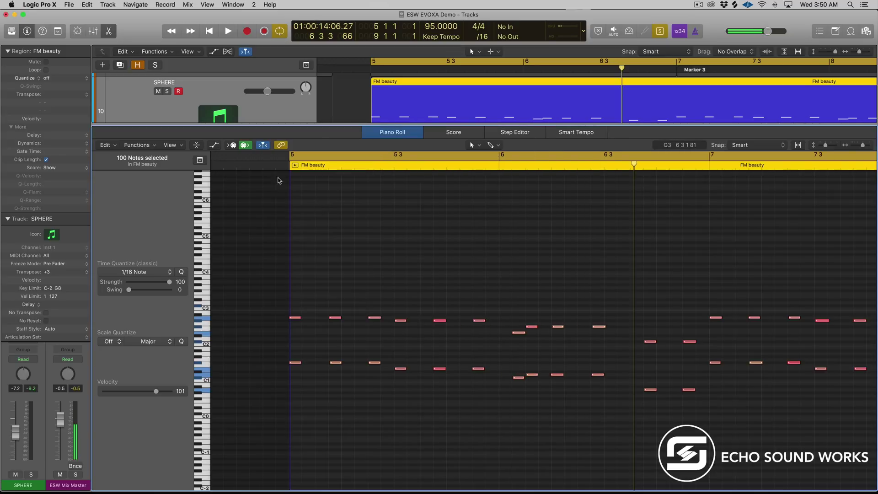
ctrl+alt+click(425, 292)
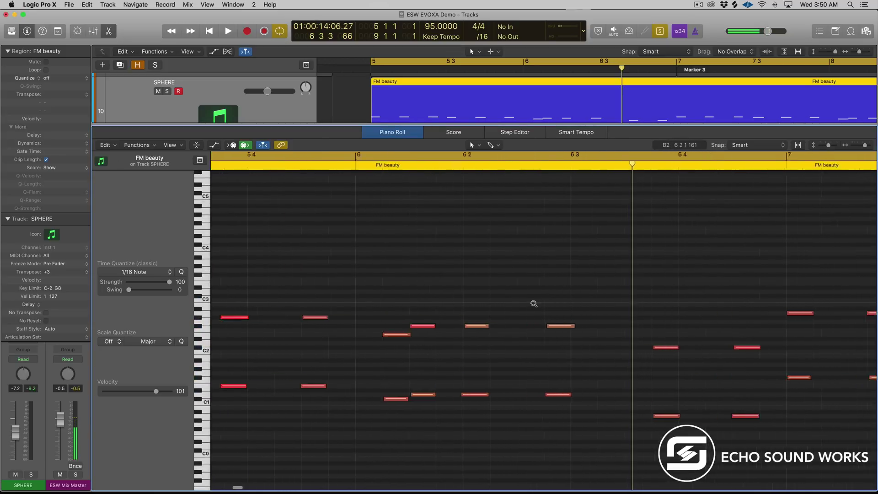
ctrl+alt+click(378, 334)
ctrl+alt+click(379, 336)
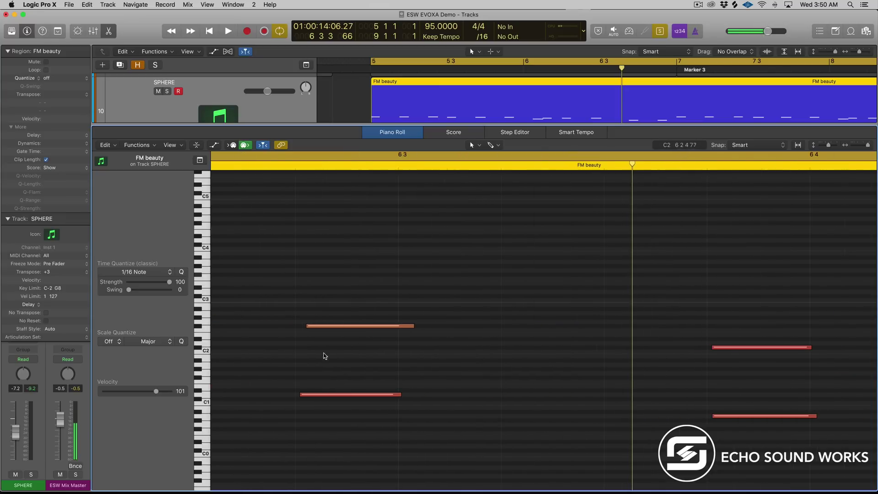
scroll(313, 359, left, 3)
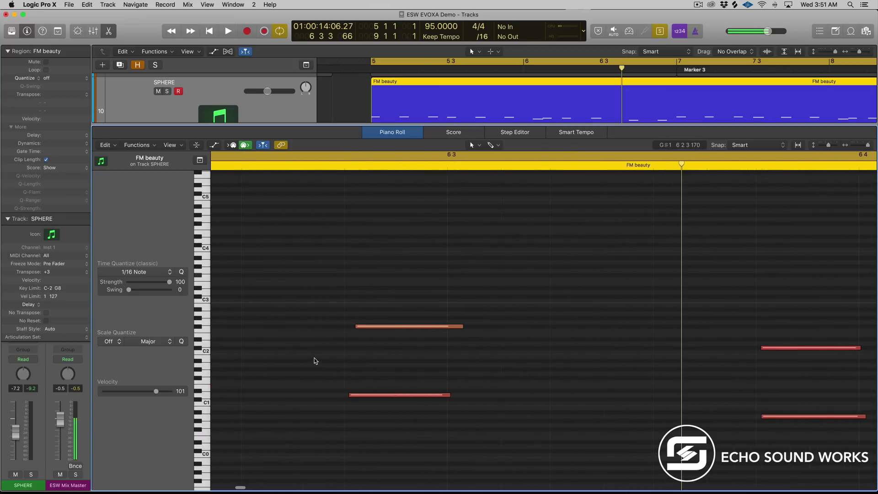
ctrl+alt+click(385, 353)
ctrl+alt+click(399, 350)
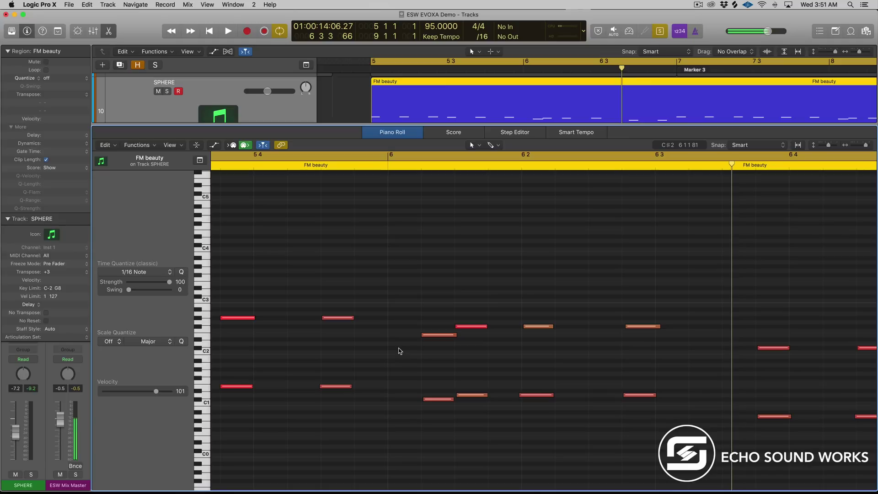
key(space)
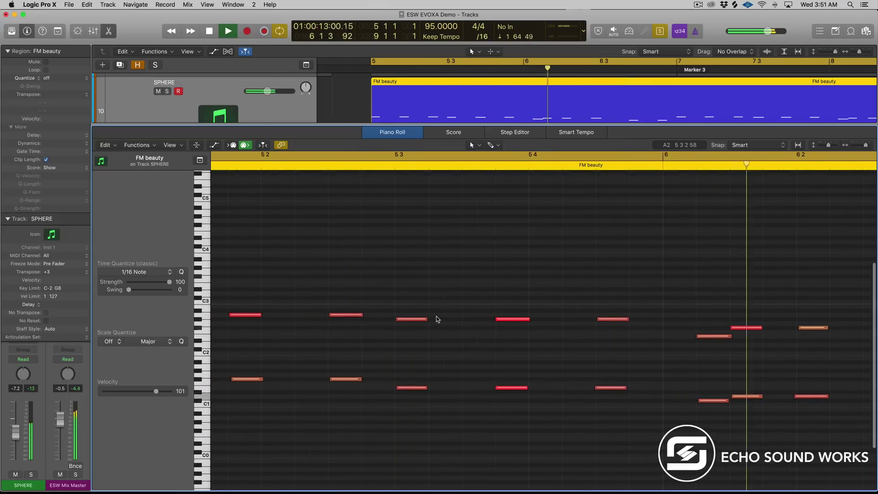
key(ctrl+s)
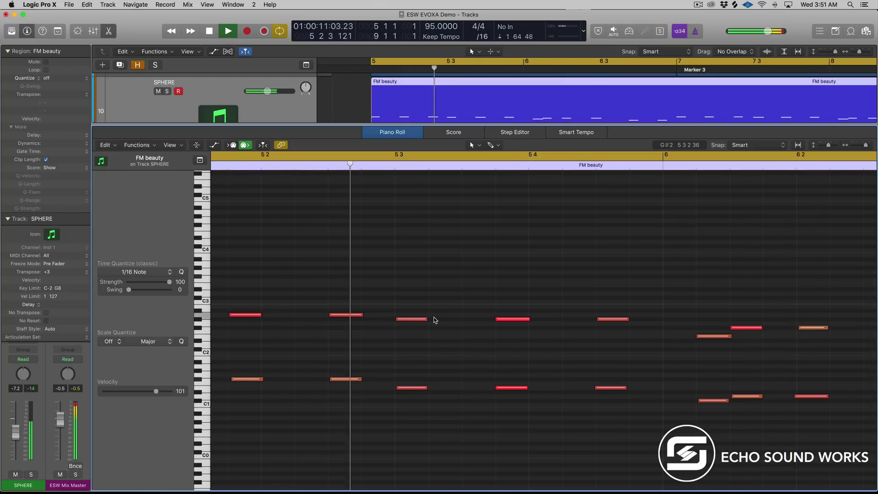
Show and hide the Mixer with X, then stop playback.
key(x)
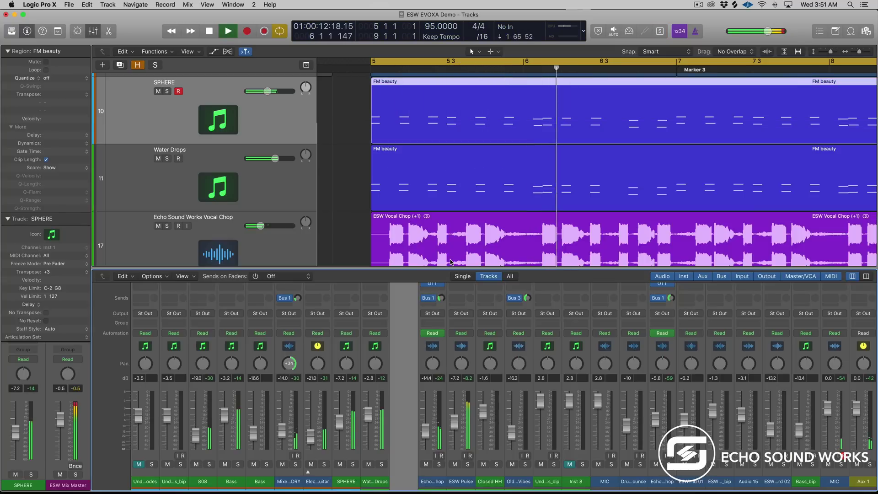
key(x)
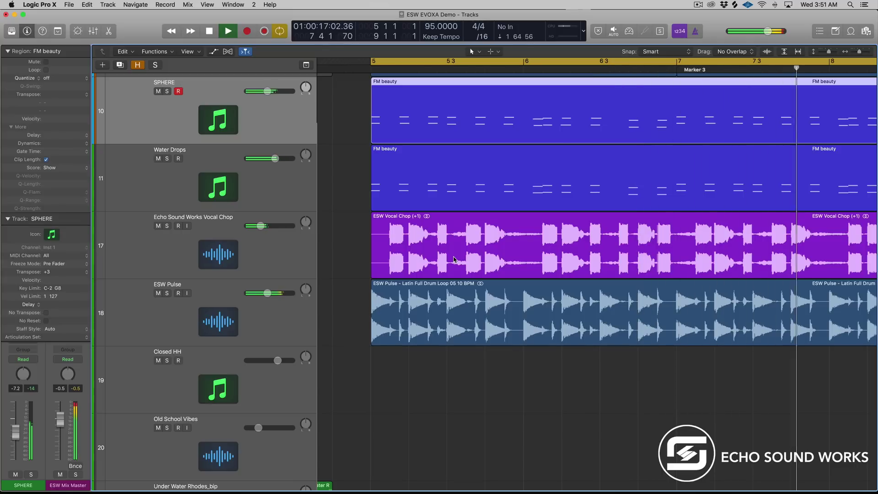
key(space)
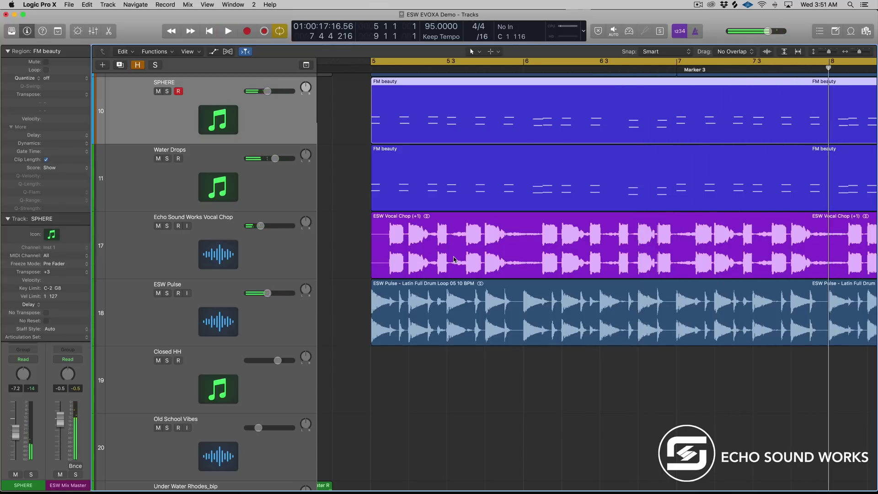